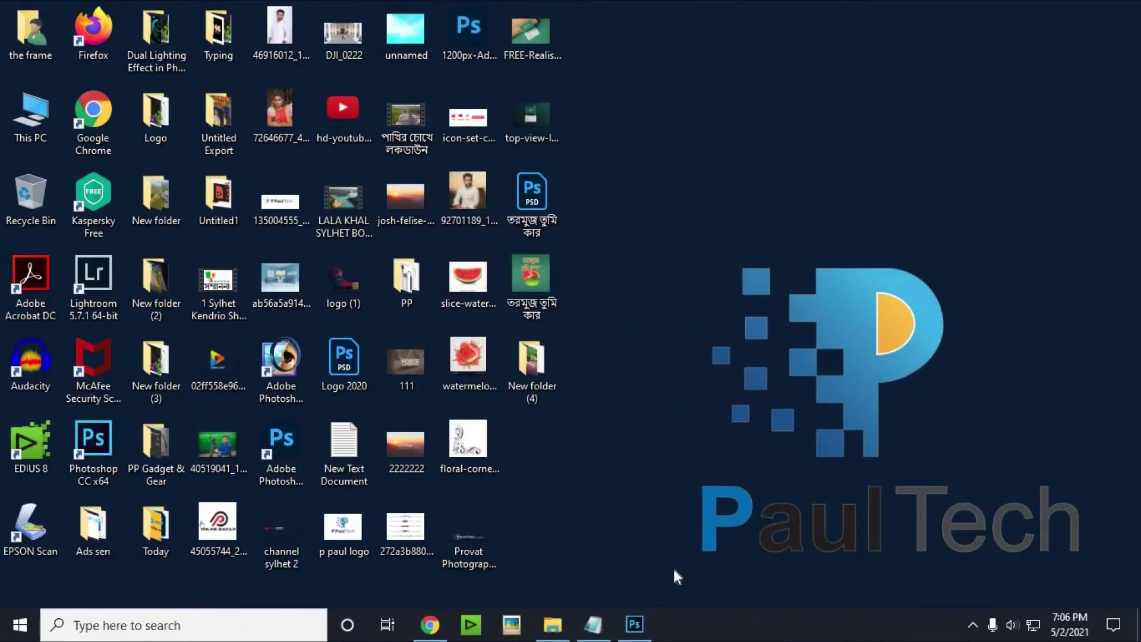
Step: Switch to Chrome, search Google for "invice.com" and open the invoicehome.com free invoice templates result
left_click(437, 629)
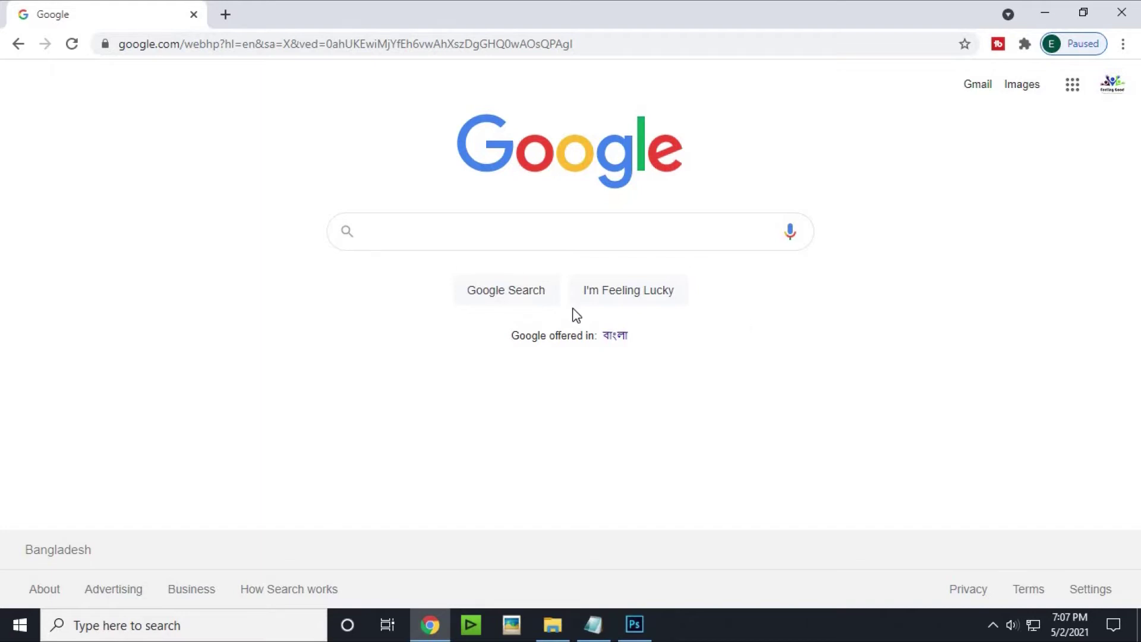
left_click(468, 237)
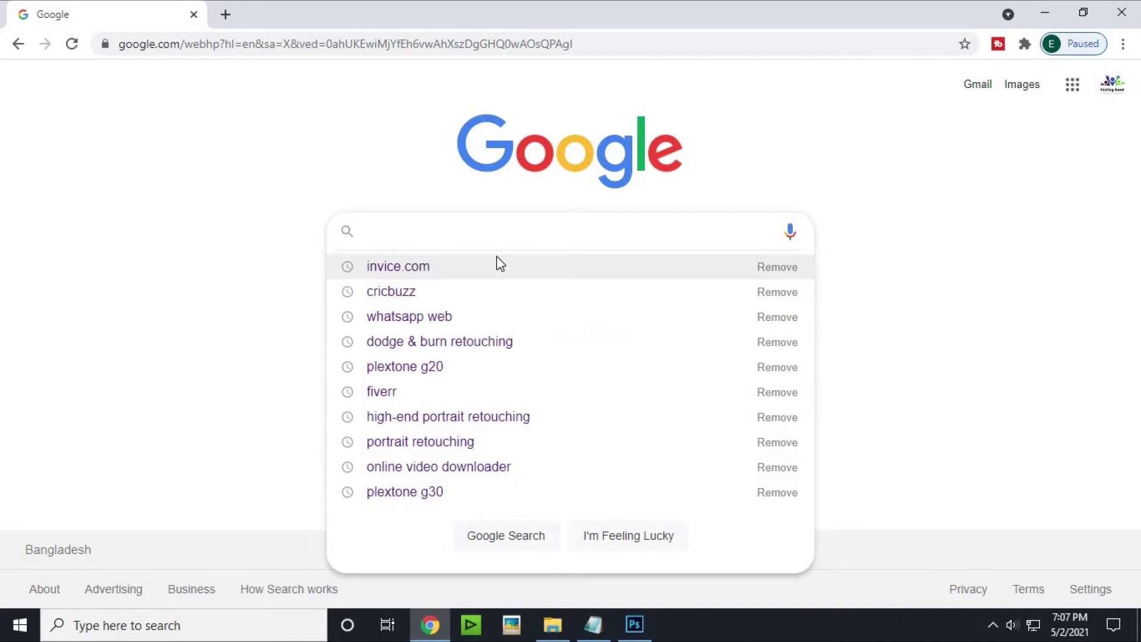
left_click(425, 277)
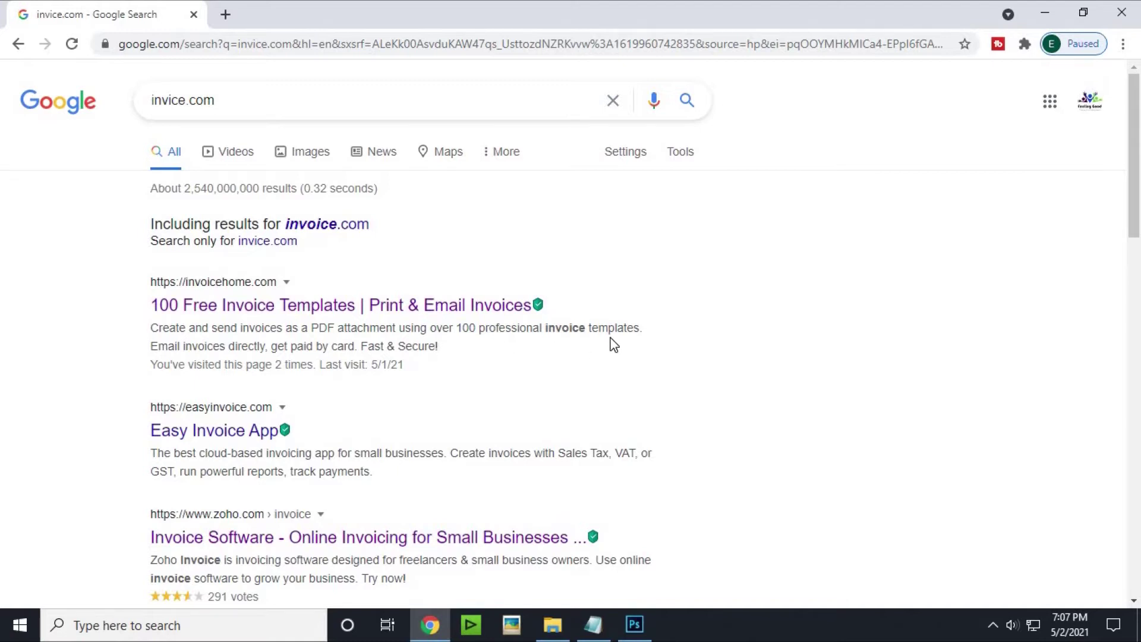
left_click(348, 309)
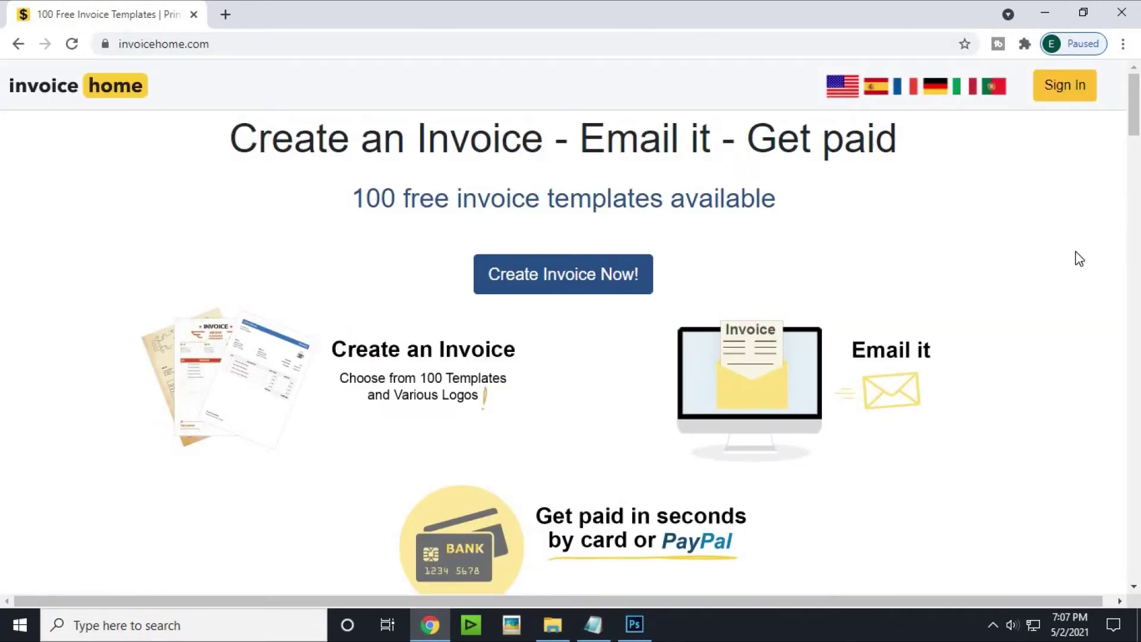
Step: Look through the sample invoice templates on the Invoice Home landing page
scroll(1080, 271, "down", 3)
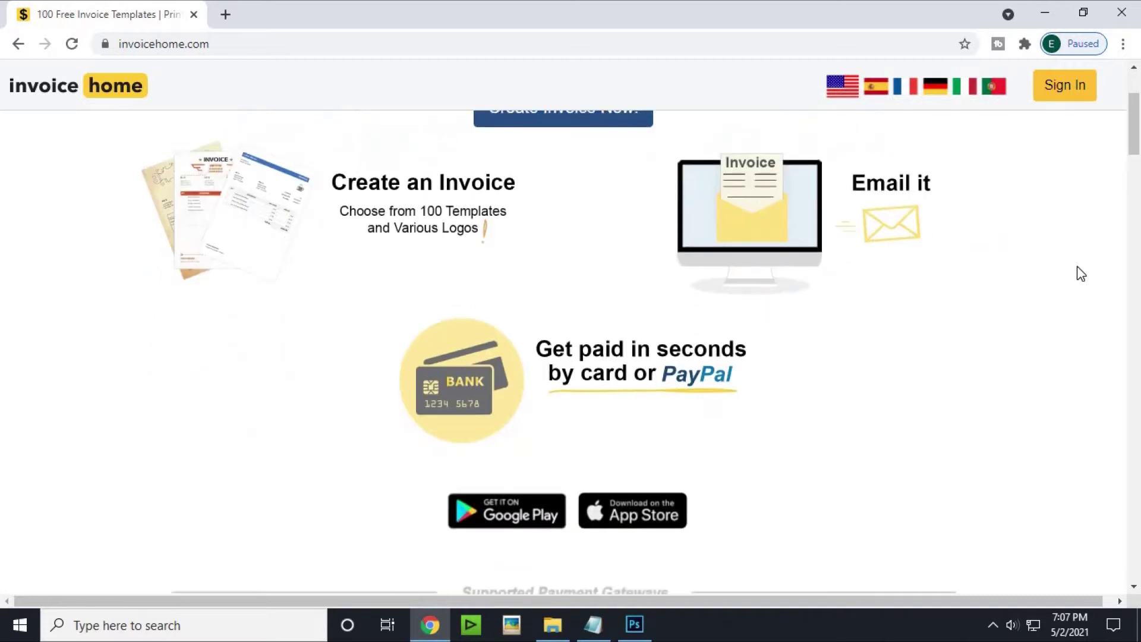
scroll(1081, 274, "down", 10)
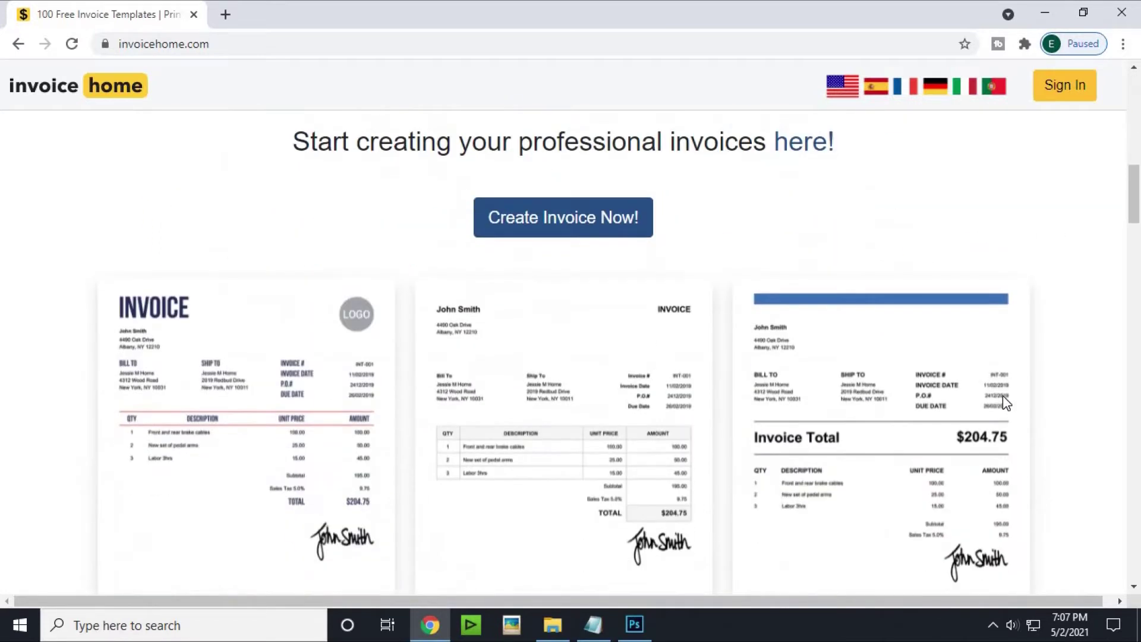
scroll(533, 260, "down", 2)
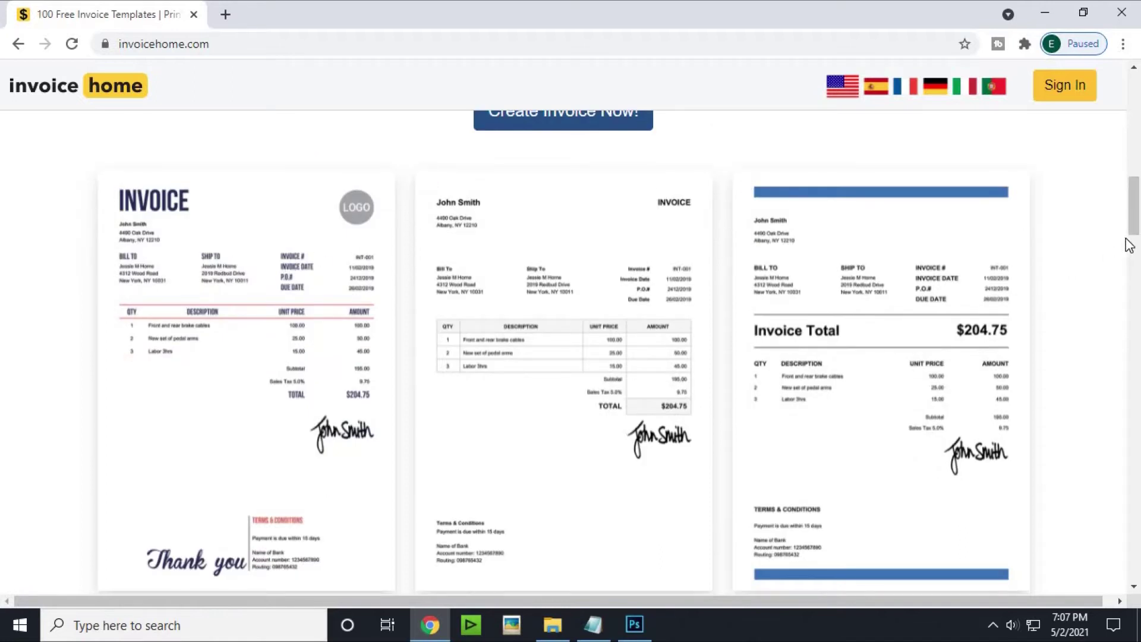
left_click_drag(1132, 233, 1136, 374)
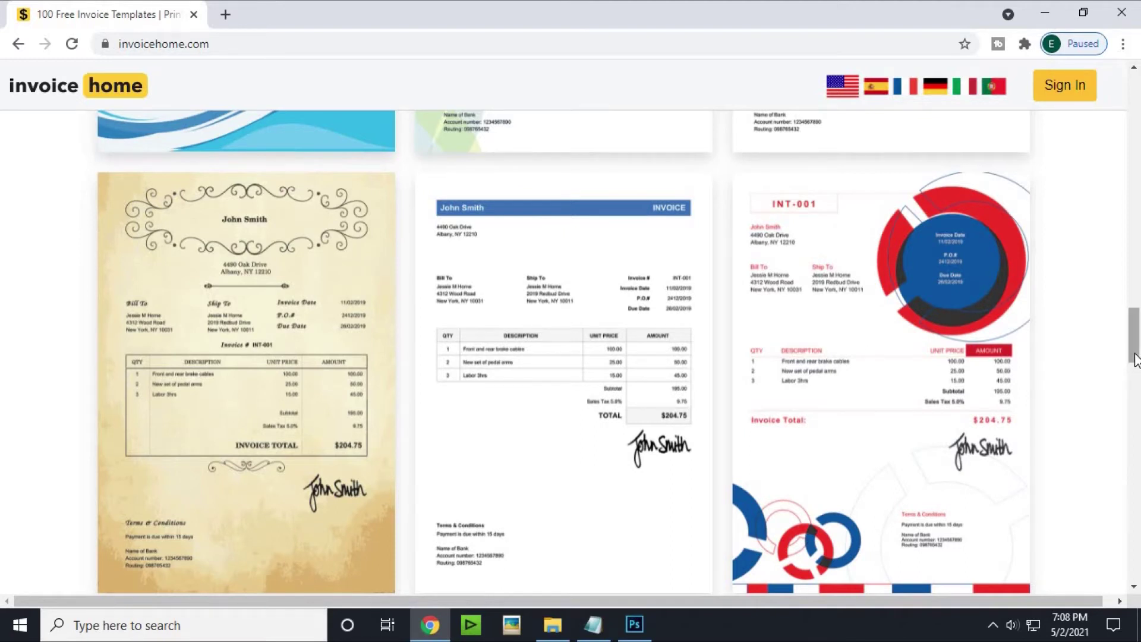
left_click_drag(1135, 360, 1131, 92)
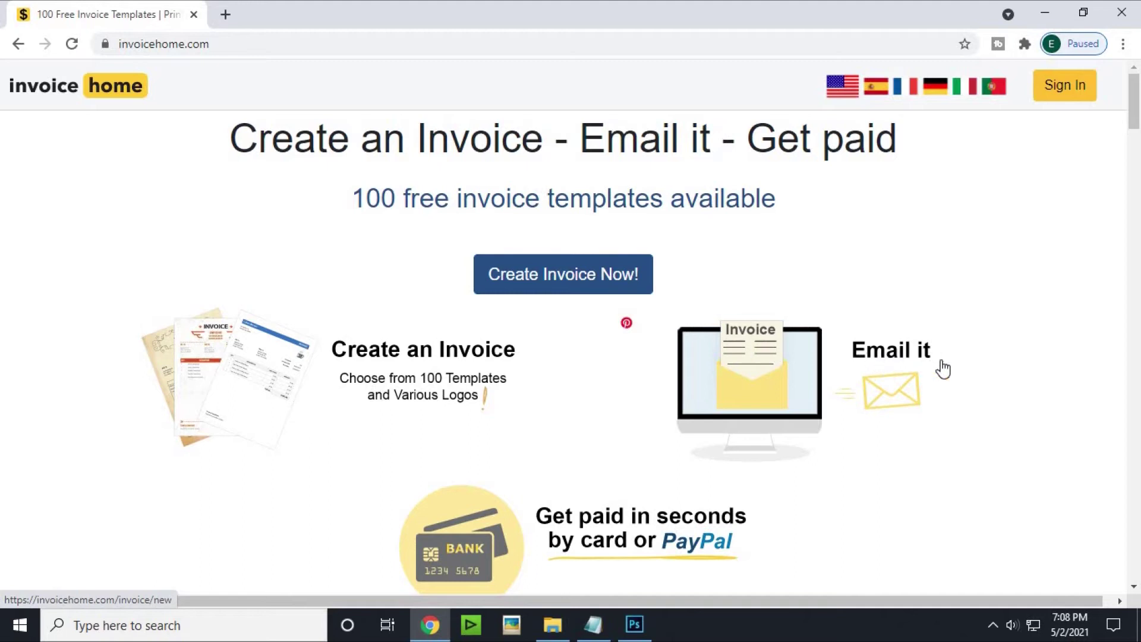
Step: Start a new invoice and enter "P Paul Tech" as the sender
scroll(957, 365, "down", 1)
scroll(654, 356, "up", 1)
left_click(399, 361)
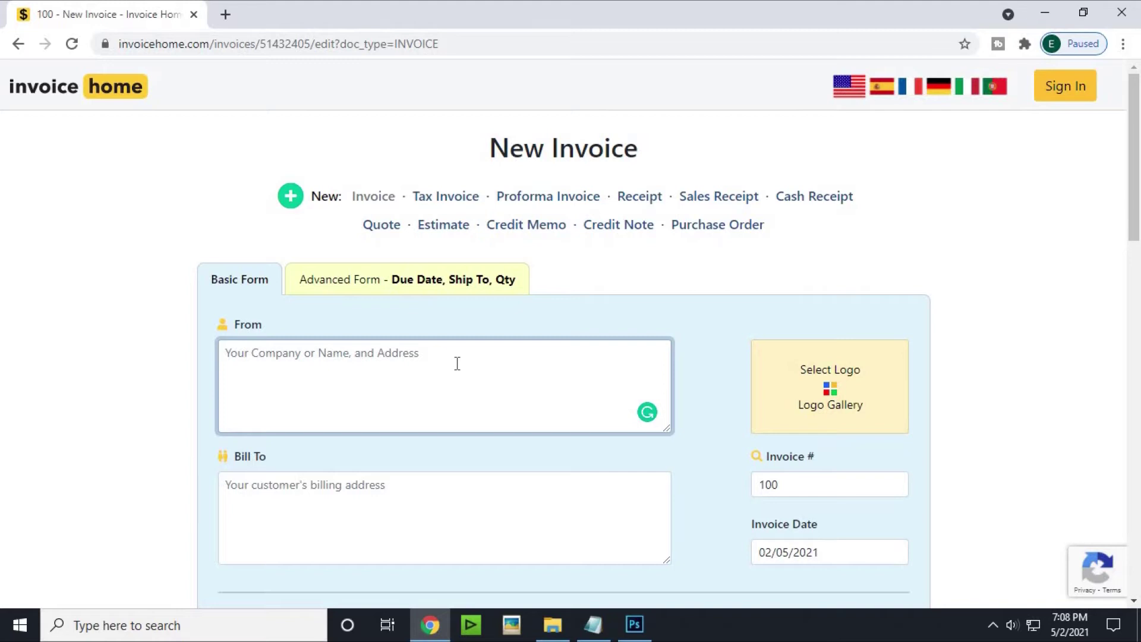
type("P Paul Tech")
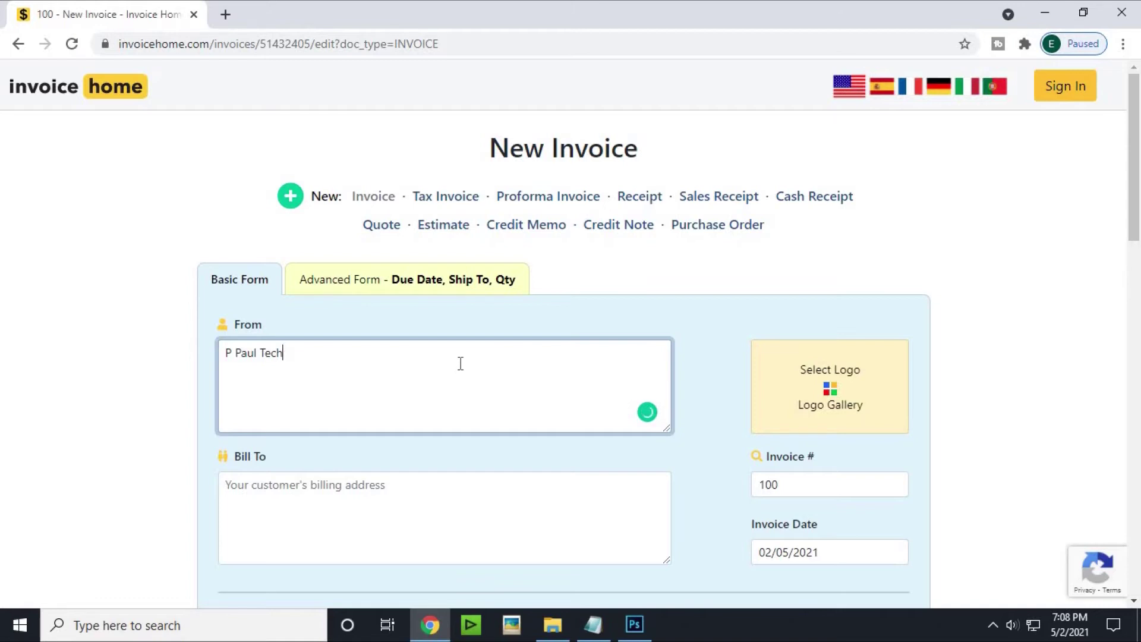
Step: Enter "The Frame BD" with "Sylhet" on the second line as the invoice's billing recipient
scroll(466, 333, "down", 1)
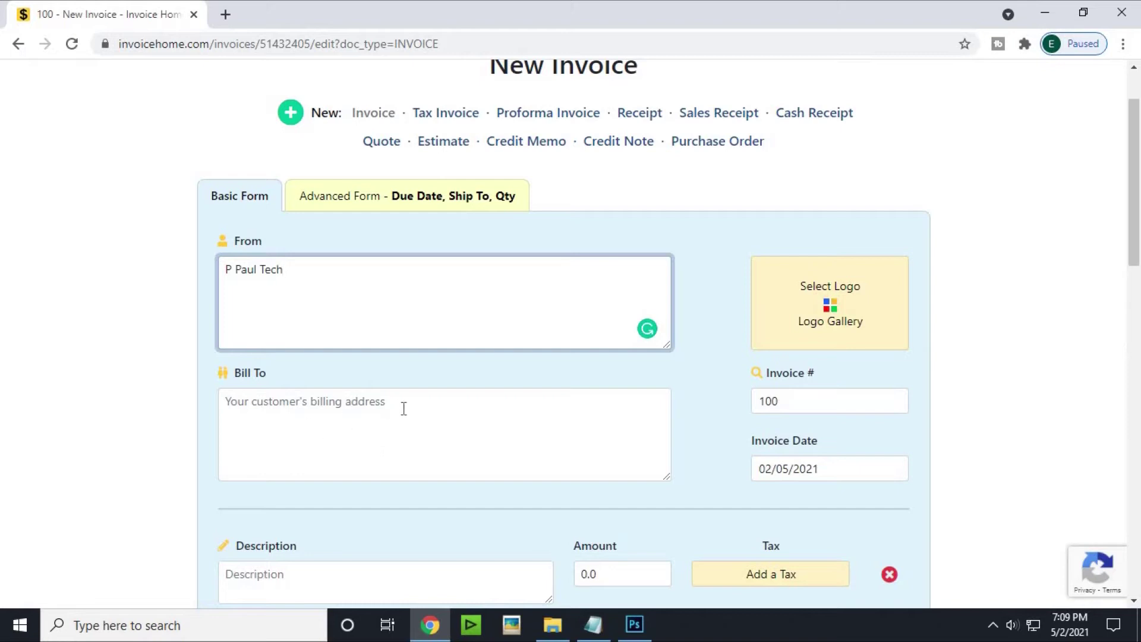
left_click(456, 418)
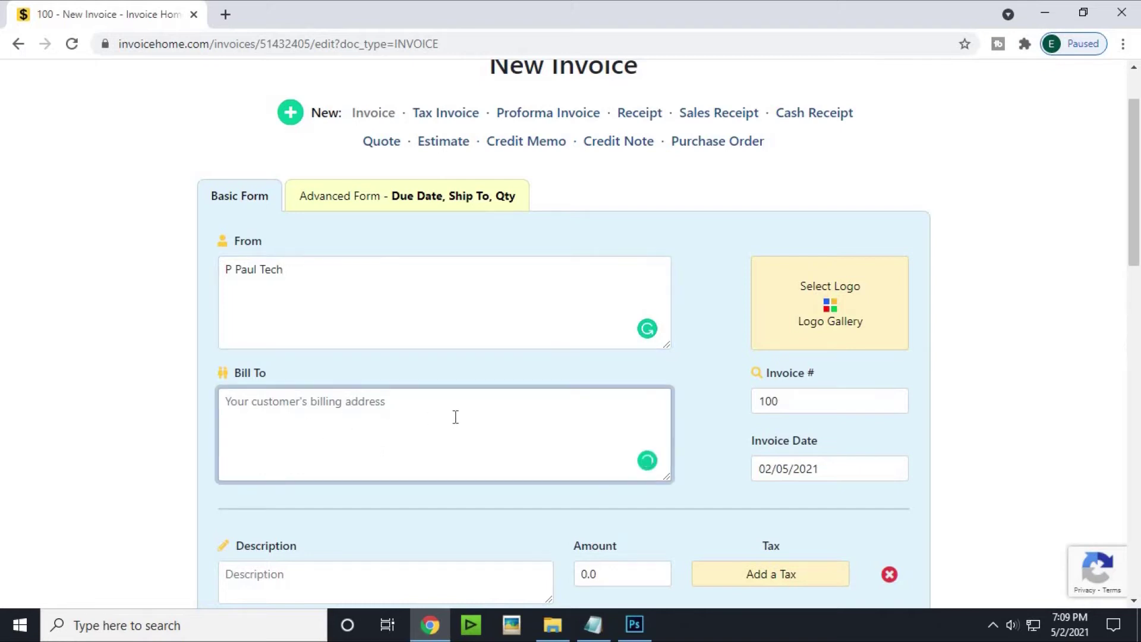
type("T")
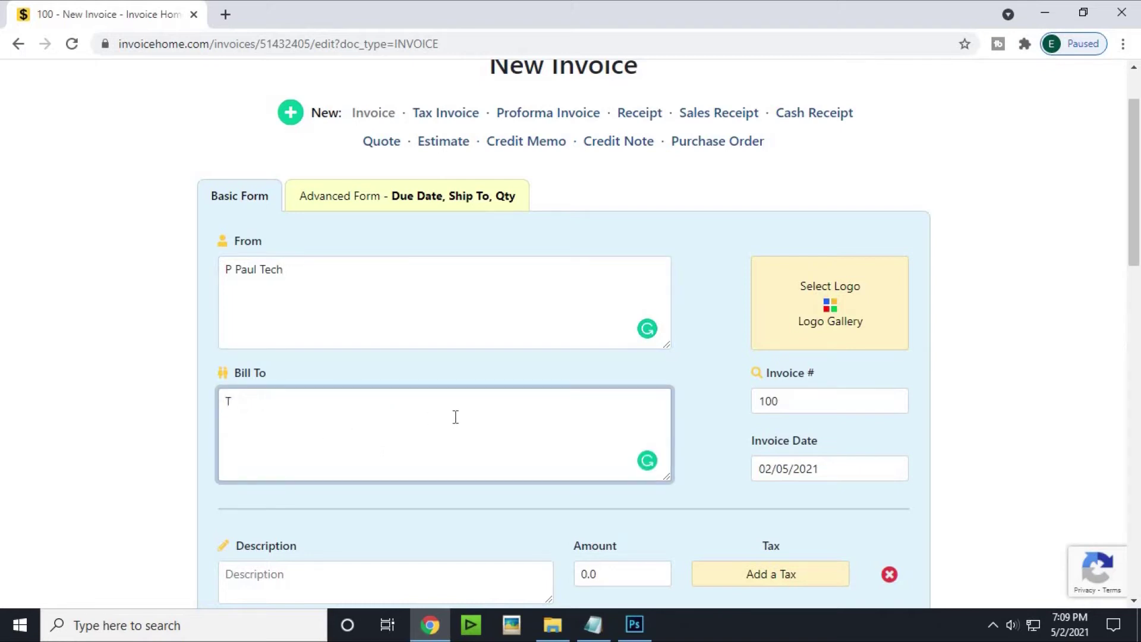
type("he")
type(" Frame")
type(" B")
type("D ")
type("Z")
key("BackSpace")
type("Sylhet")
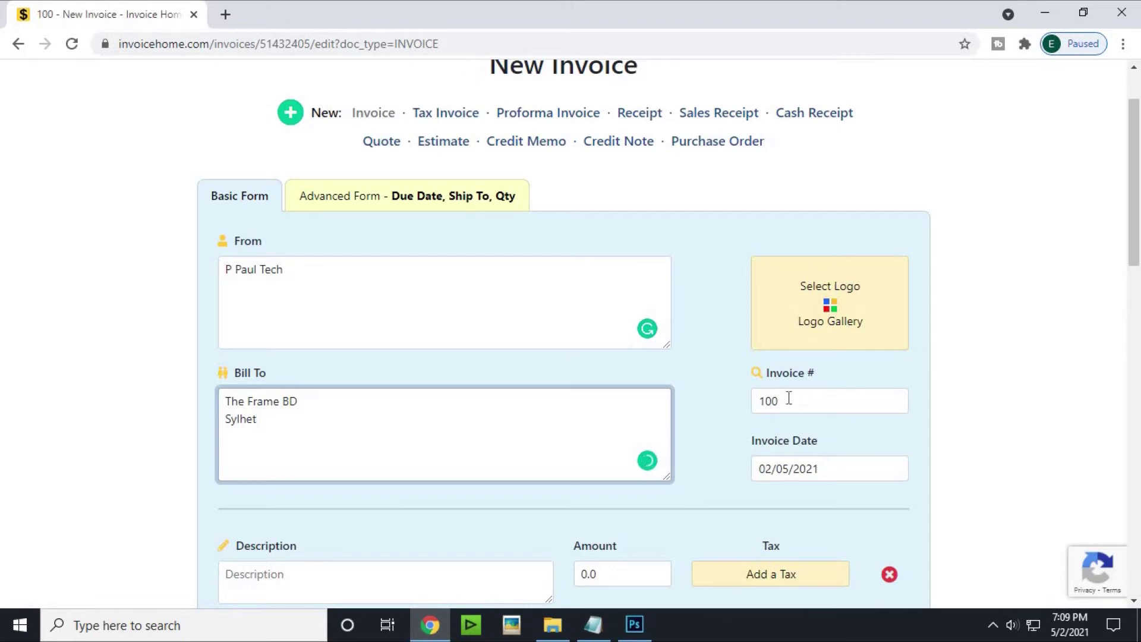
Step: Set the invoice number to 005 and the invoice date to 01/05/2021
double_click(805, 408)
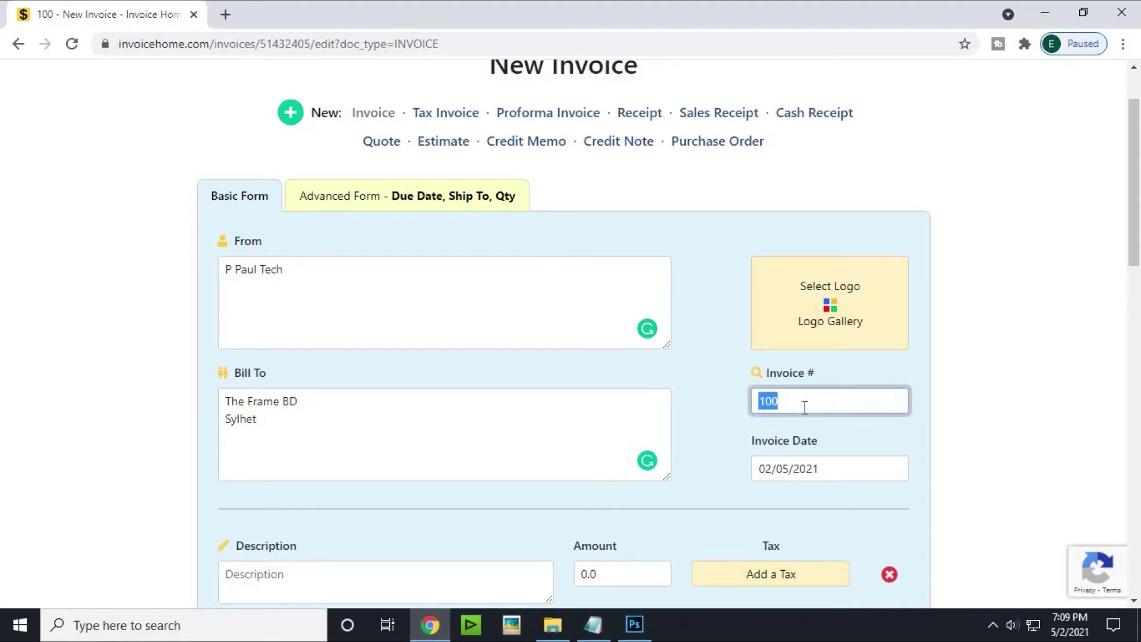
type("005")
left_click(803, 470)
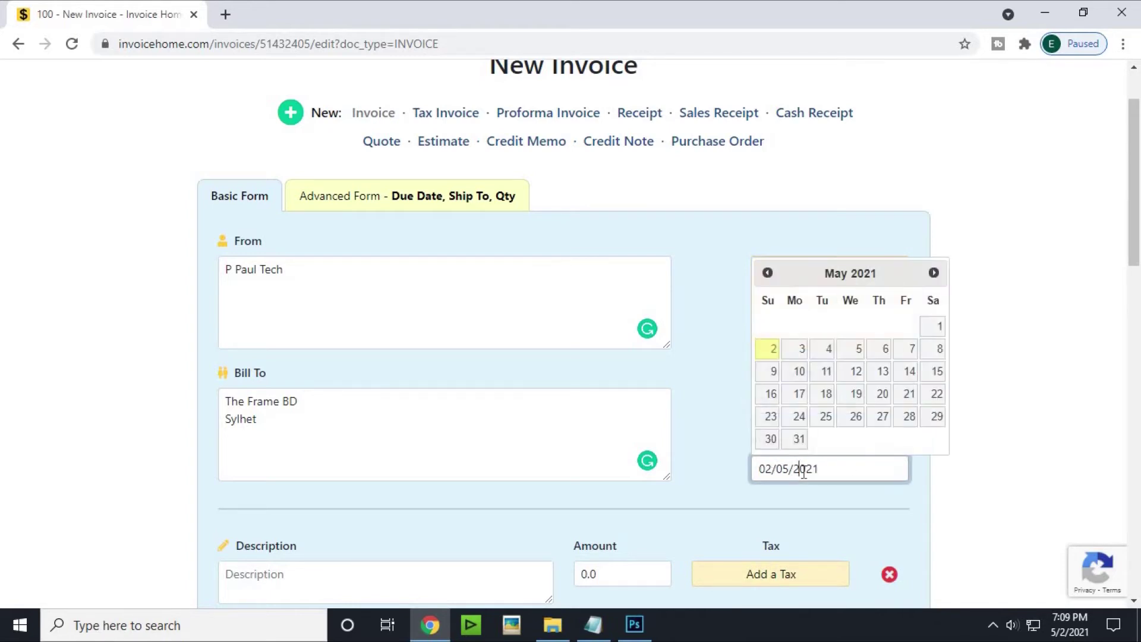
left_click(940, 326)
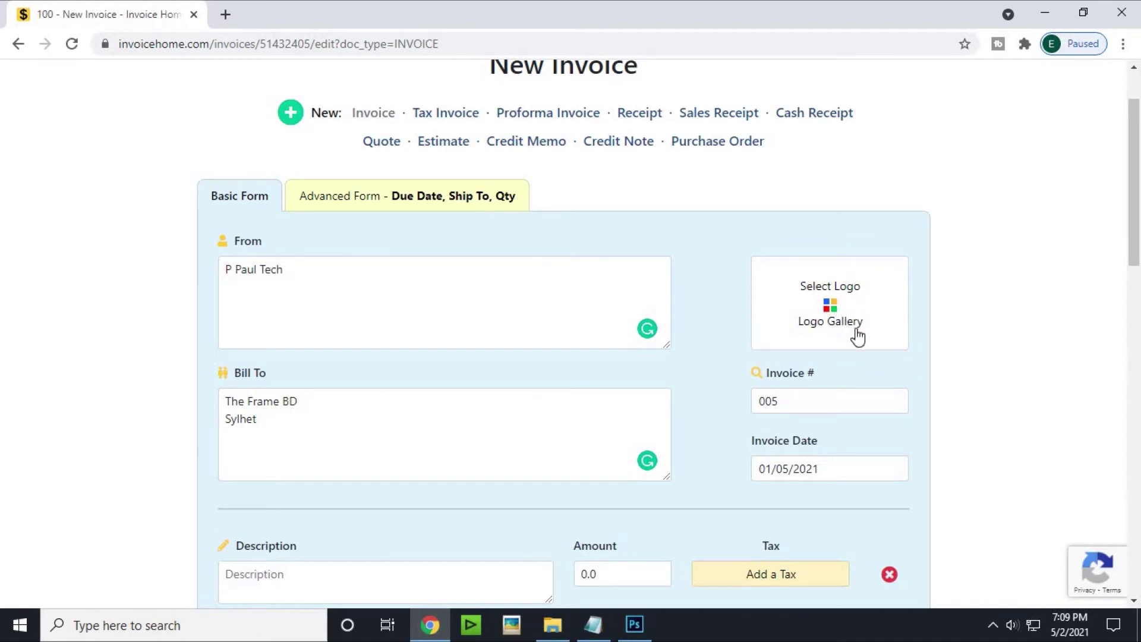
Step: Upload the P Paul Tech logo image from the Desktop as the invoice's own logo
left_click(826, 319)
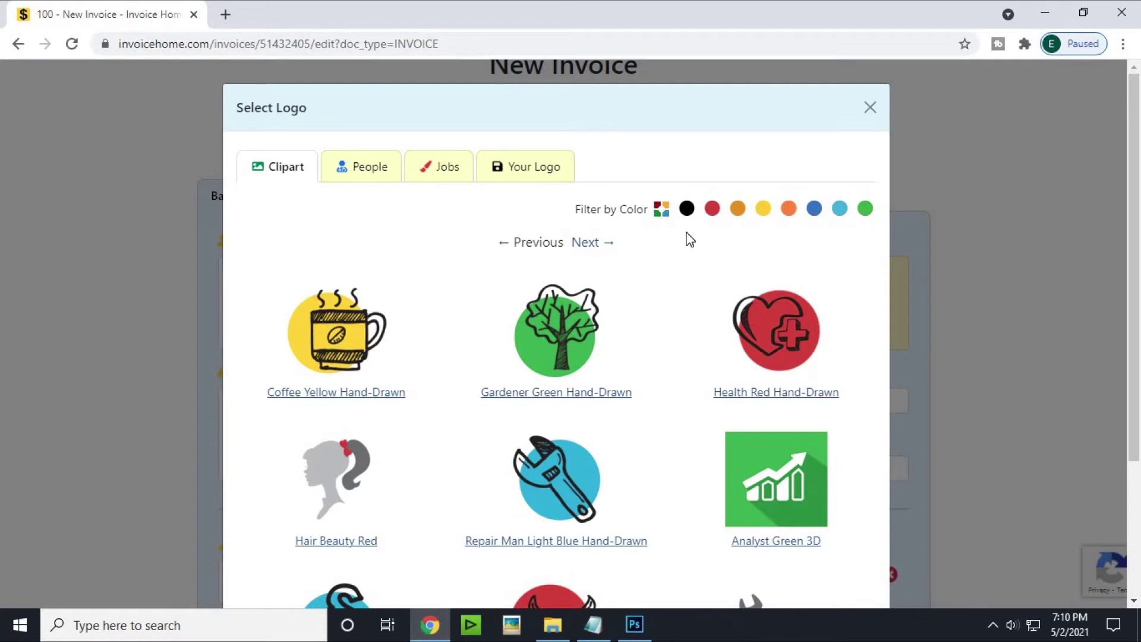
left_click(529, 172)
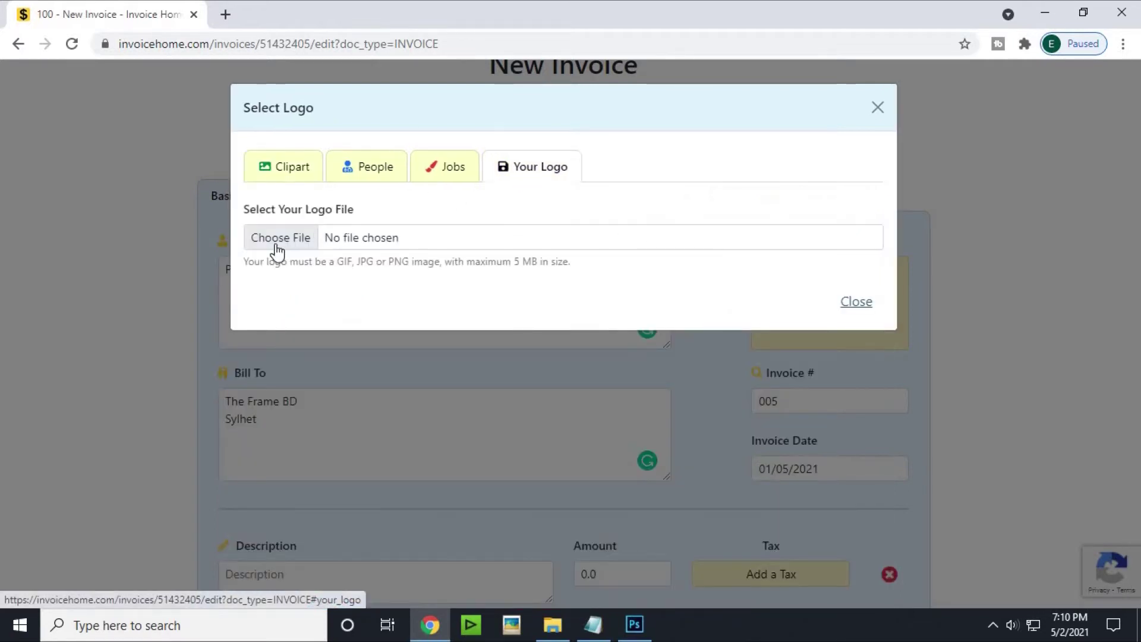
left_click(301, 240)
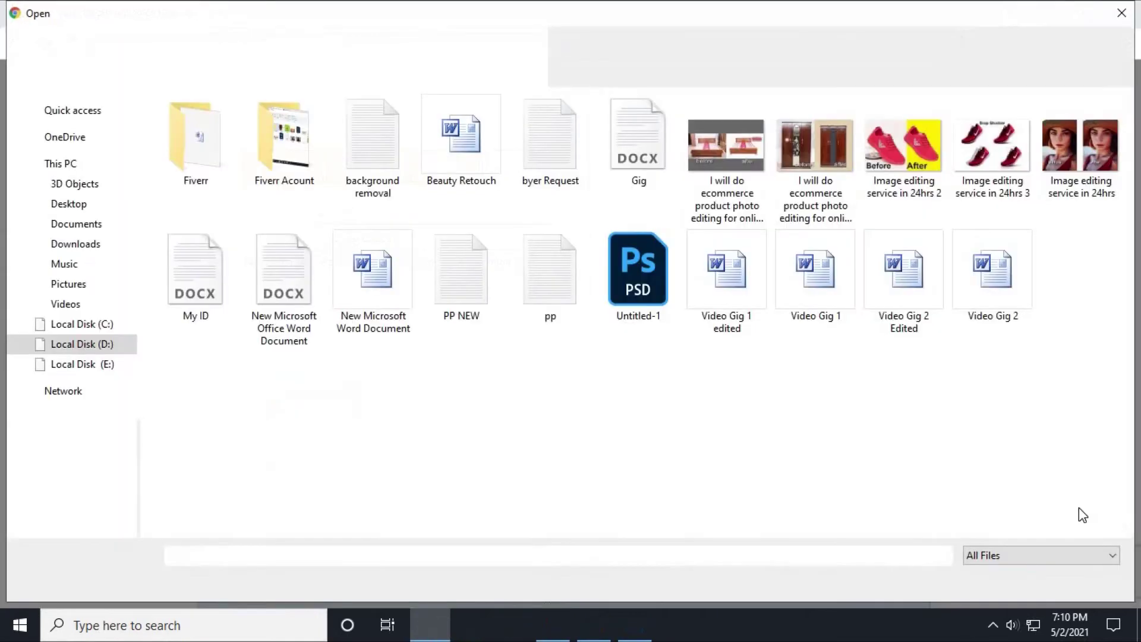
left_click(71, 205)
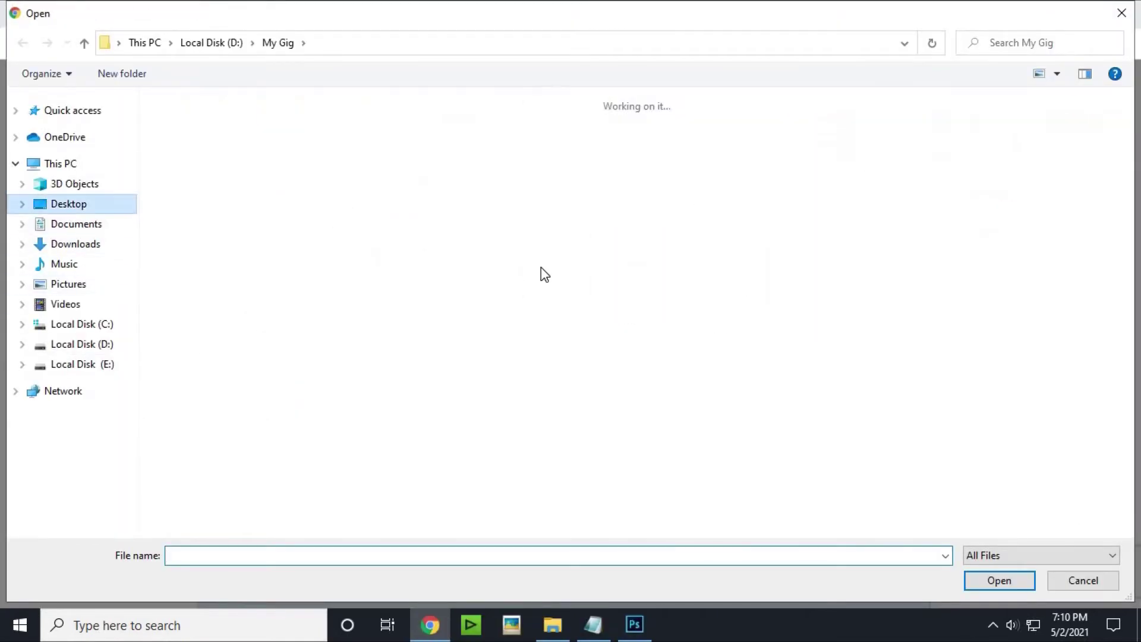
left_click_drag(1130, 355, 1129, 430)
double_click(1082, 433)
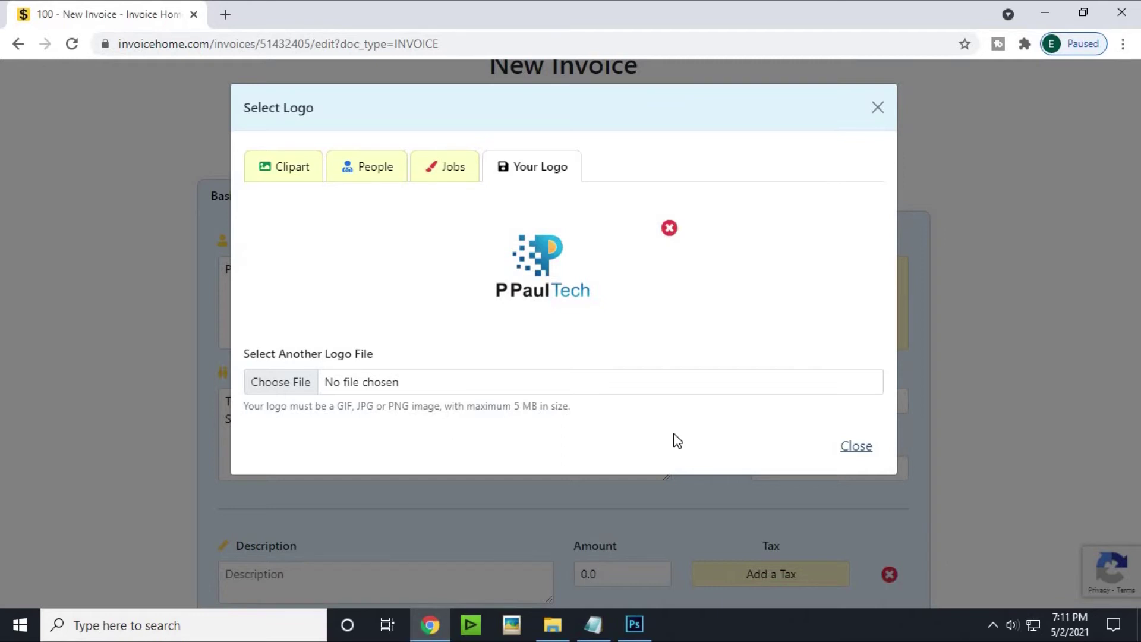
left_click(859, 449)
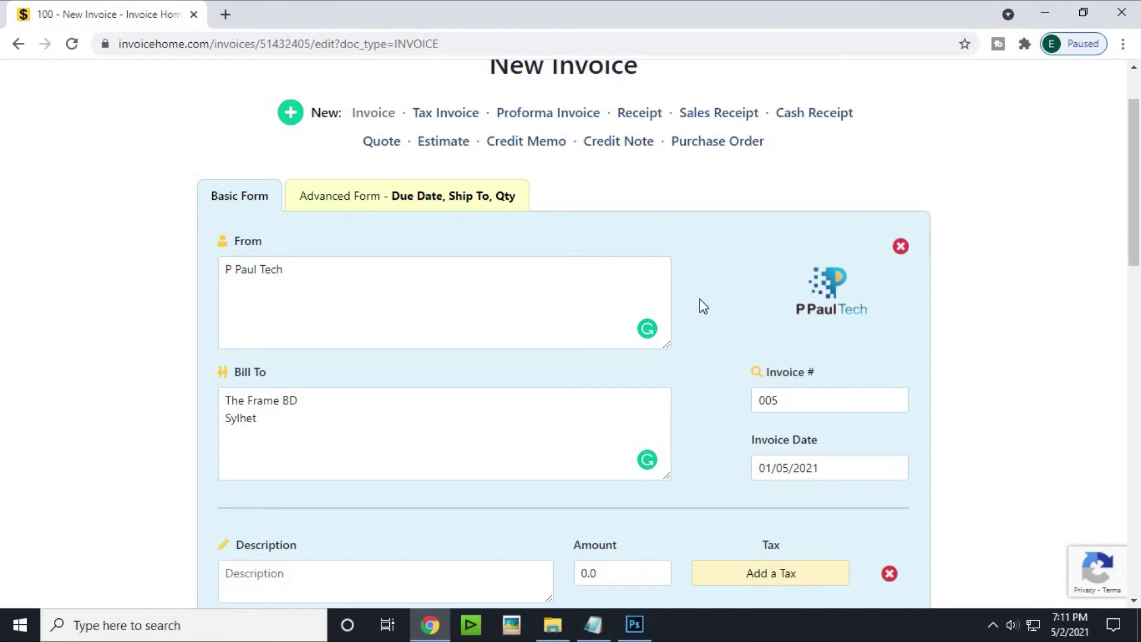
Step: Copy the SMART WATCH price list from the Notepad document into the first item's description and enlarge the box to fit every line
scroll(696, 301, "down", 3)
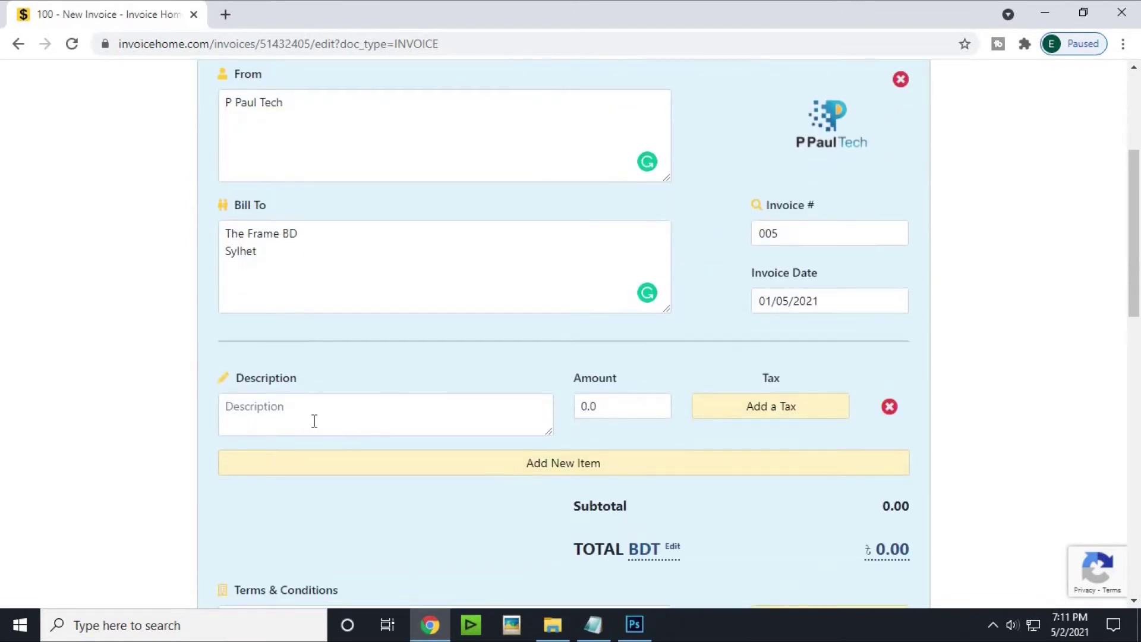
left_click(324, 421)
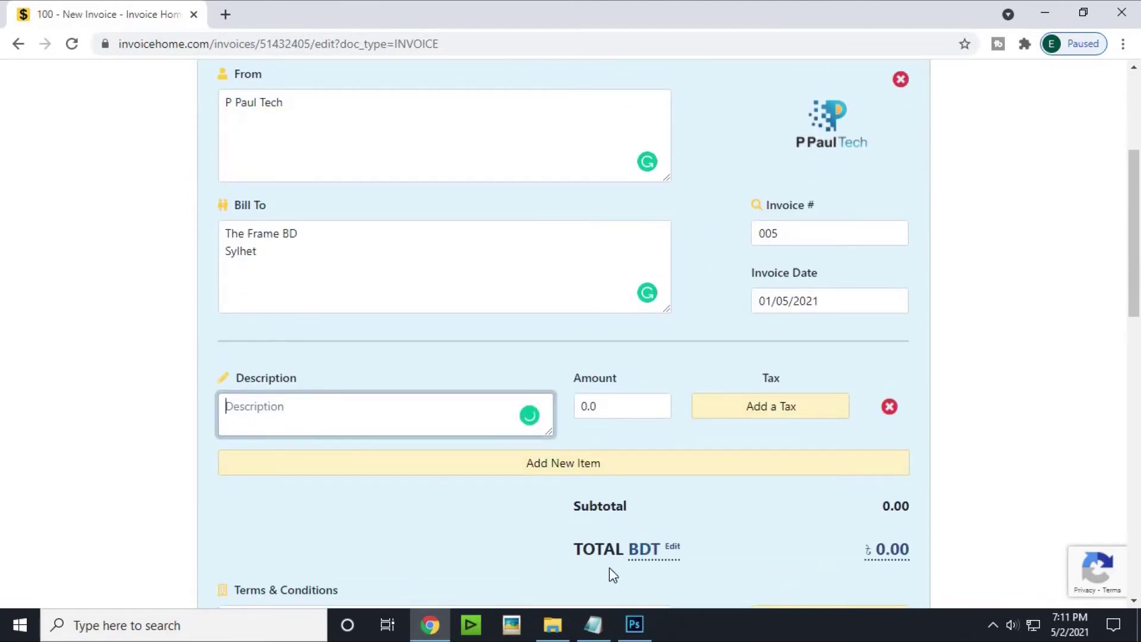
left_click(594, 624)
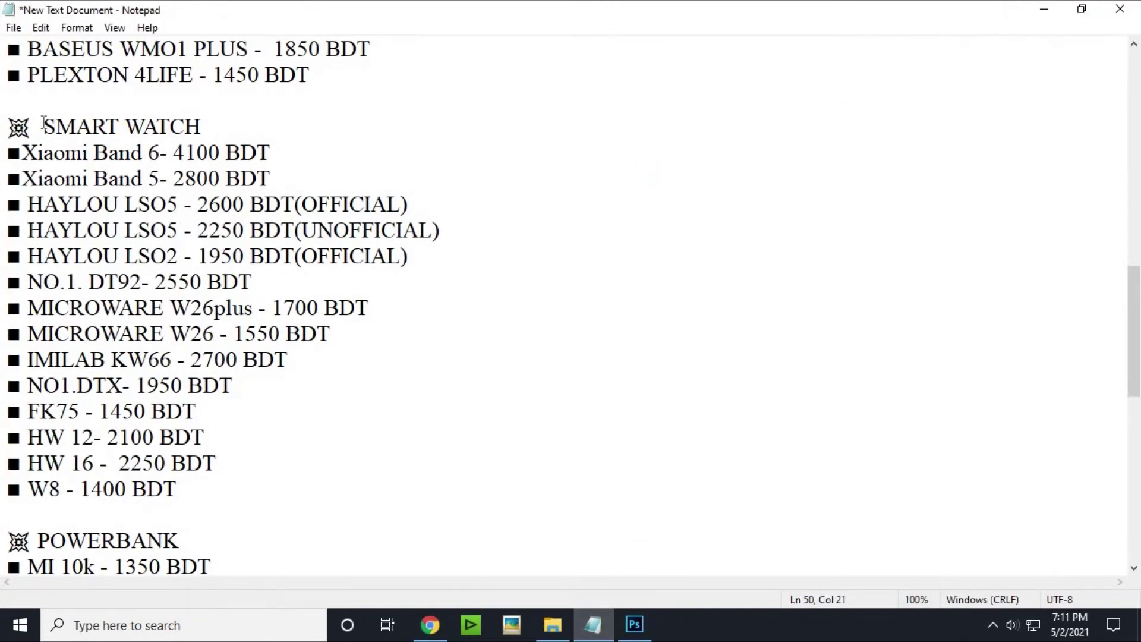
left_click_drag(39, 125, 267, 479)
key("ctrl+c")
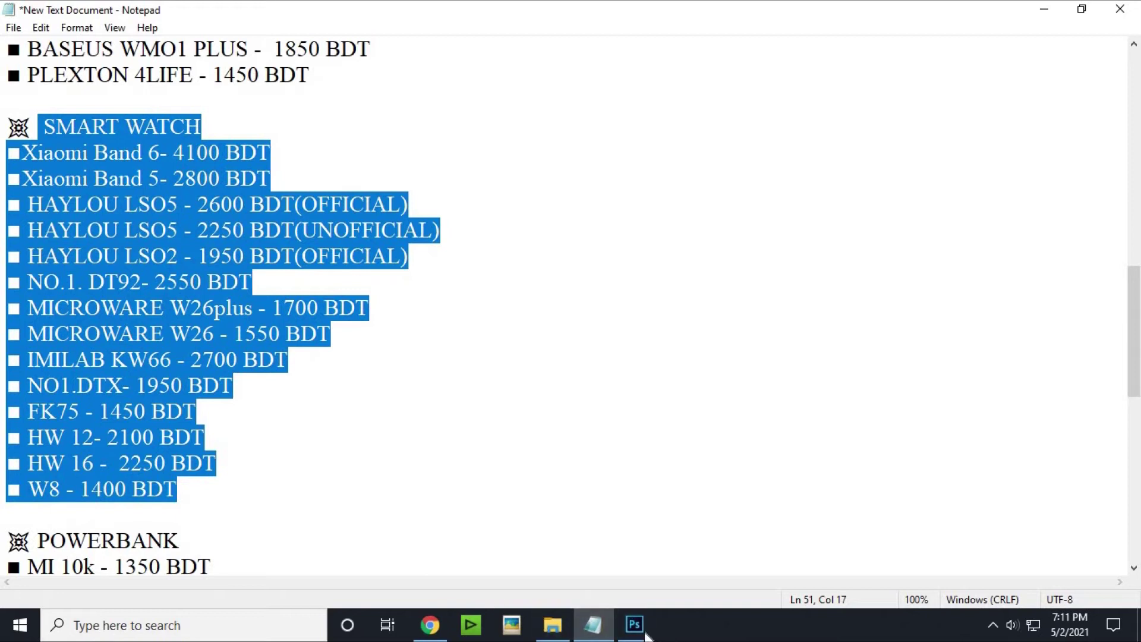
key("alt+Tab")
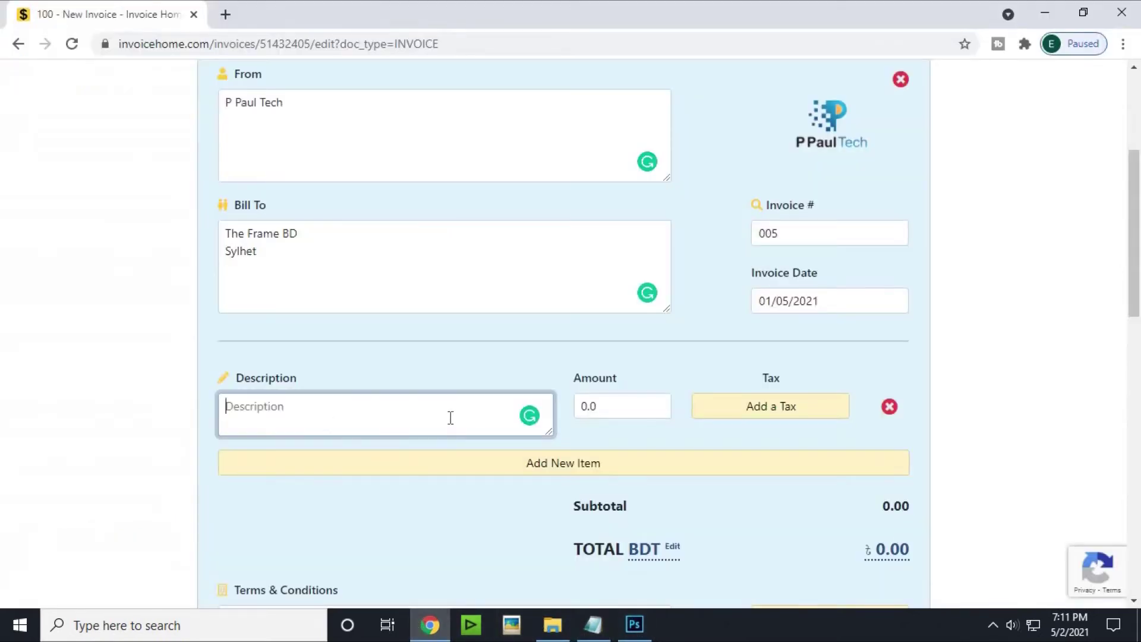
key("ctrl+v")
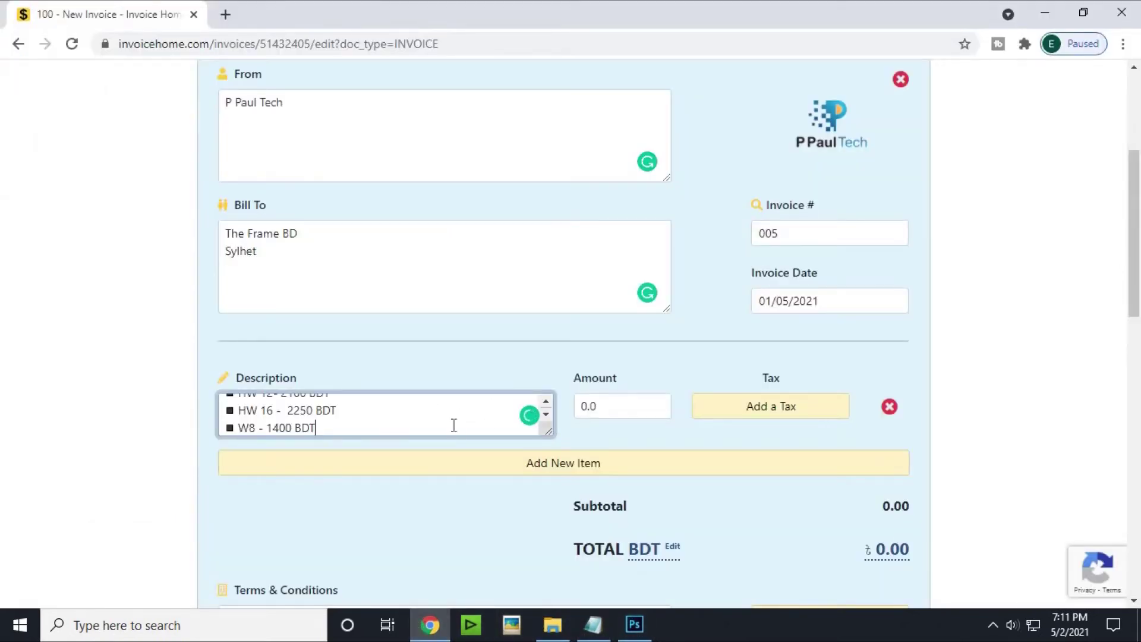
scroll(568, 393, "down", 3)
left_click_drag(548, 262, 634, 501)
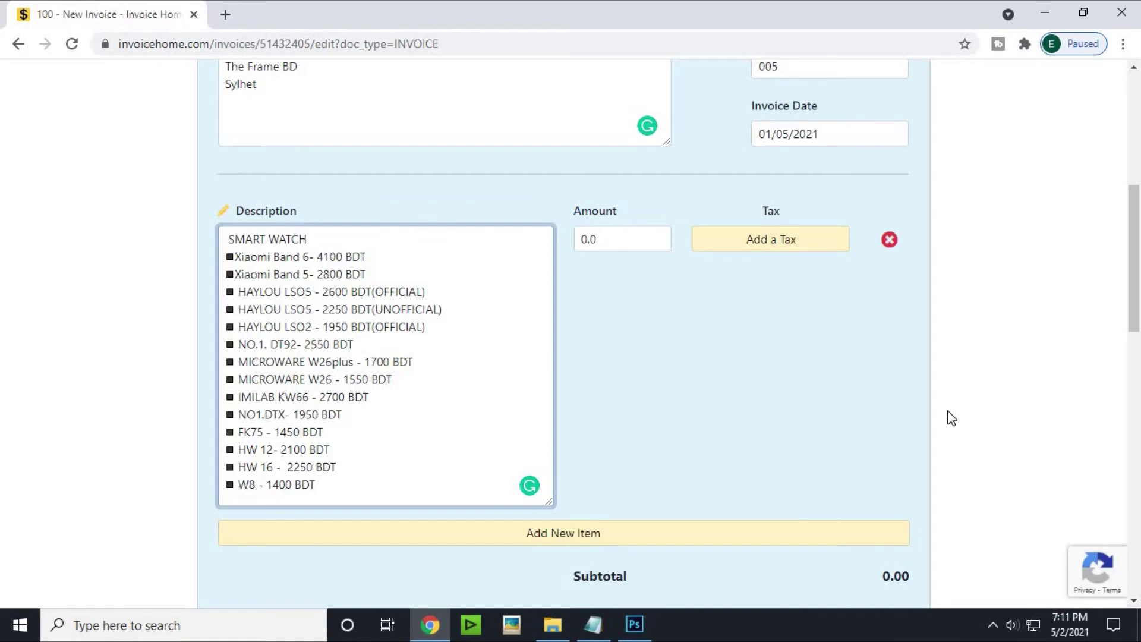
Step: Set the smart watch item's amount to 10000 and dismiss the tax settings without adding a tax
left_click(614, 240)
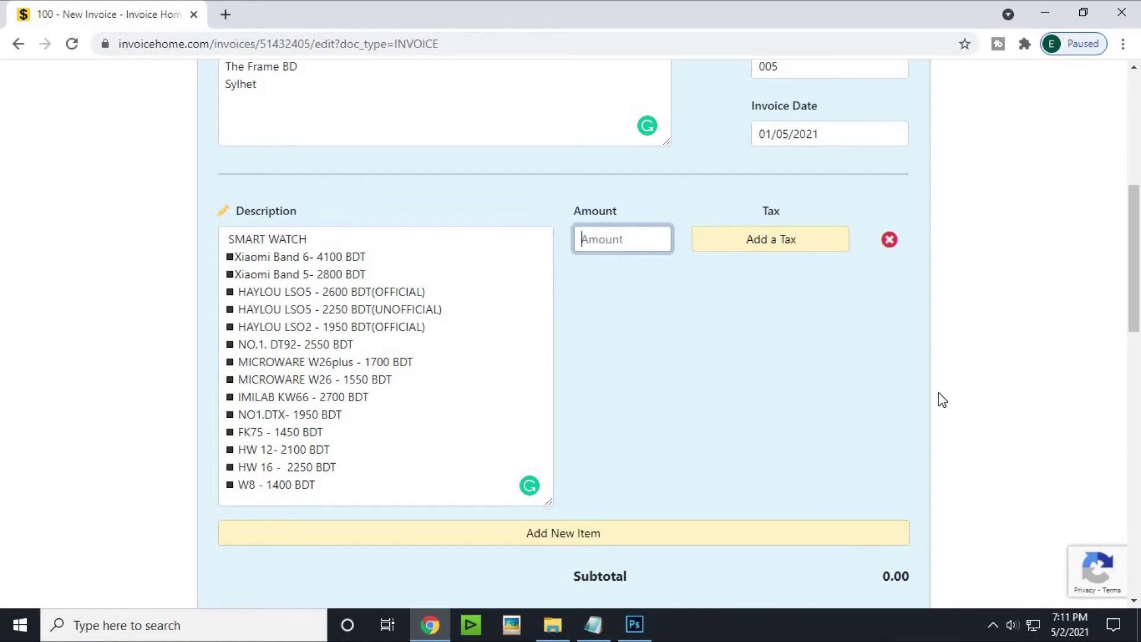
type("1000")
left_click(802, 243)
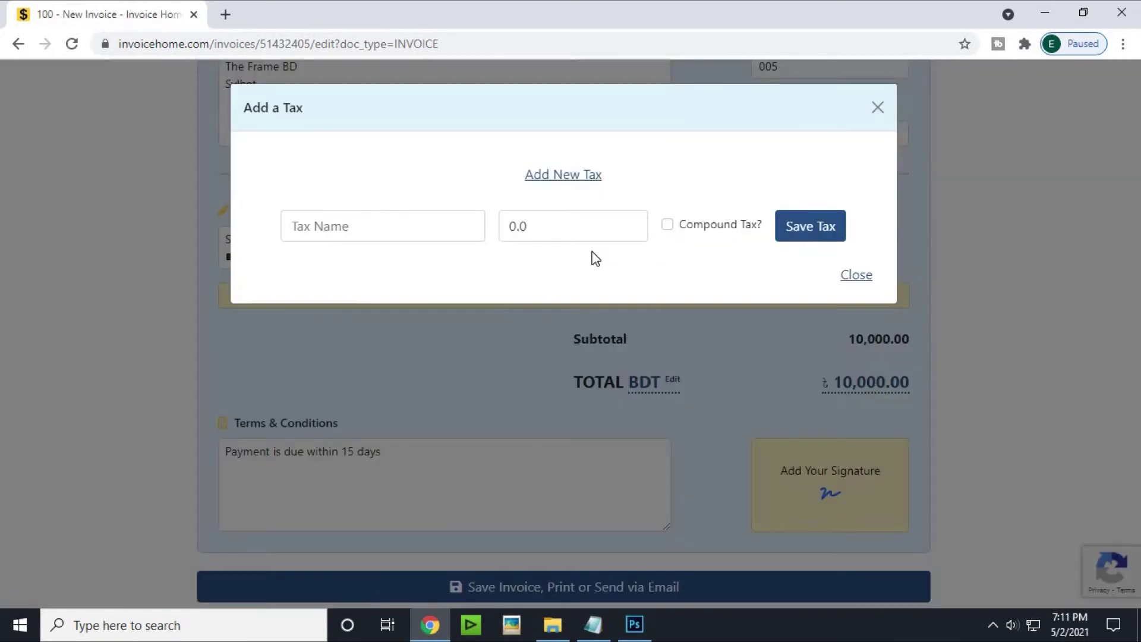
left_click(859, 276)
scroll(731, 335, "down", 3)
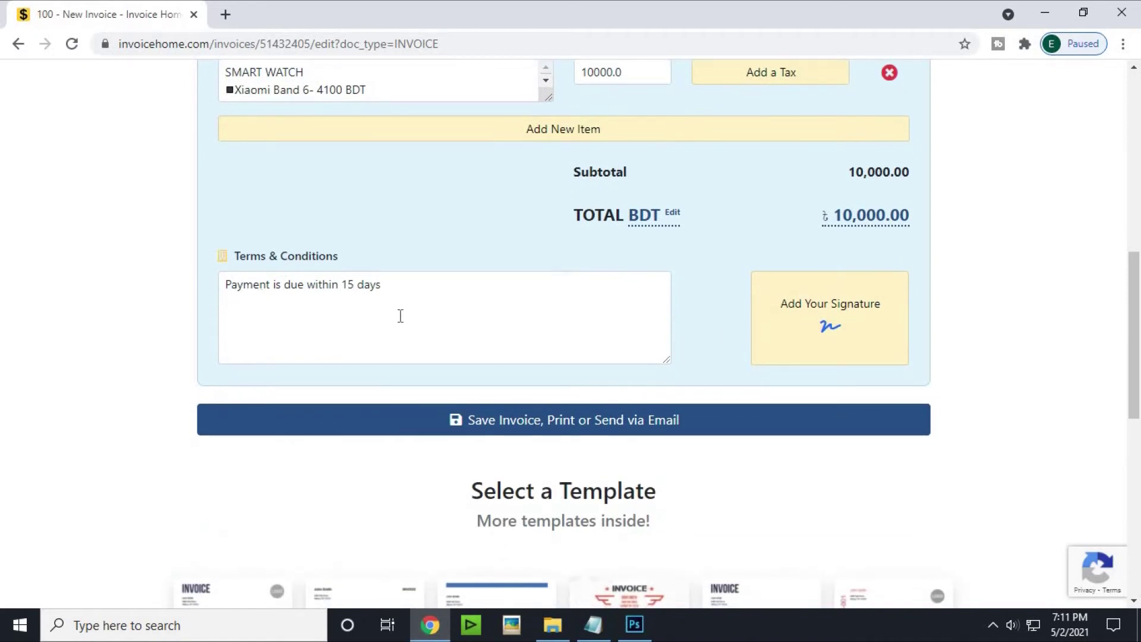
scroll(540, 315, "up", 1)
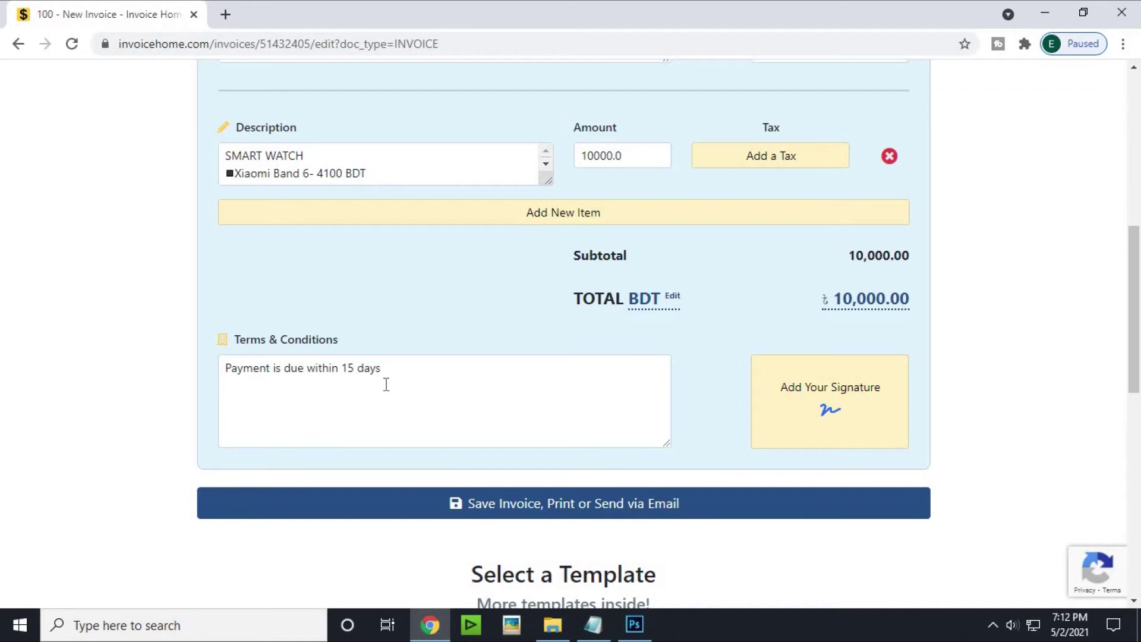
Step: Upload the Photography 2021 PNG signature image from the Desktop as the invoice's signature and close the signature settings
left_click(835, 408)
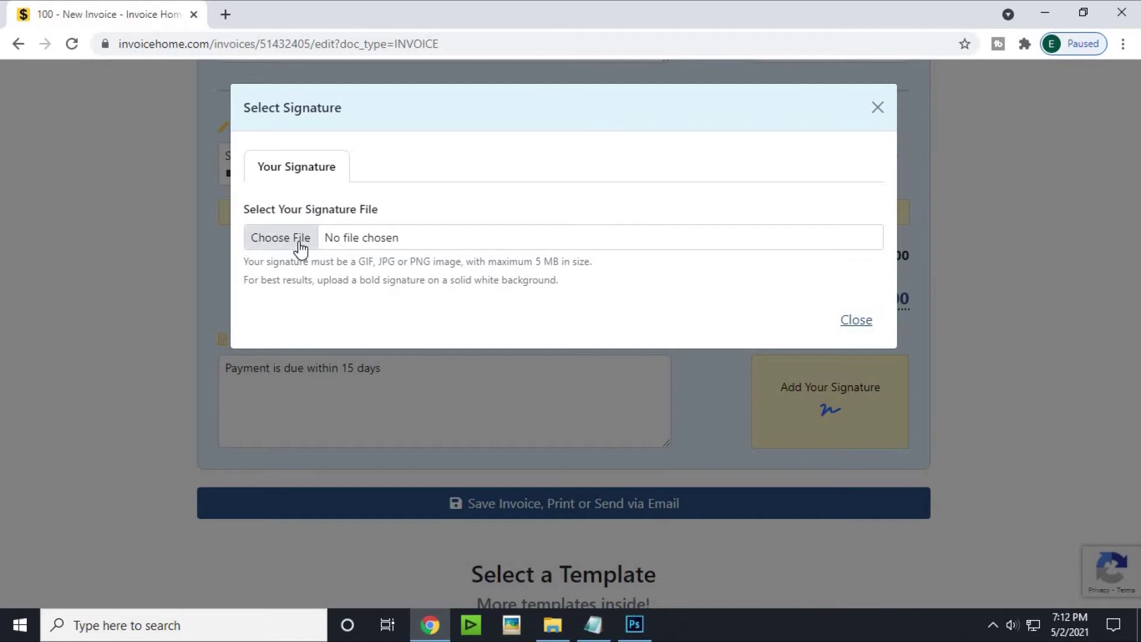
left_click(280, 238)
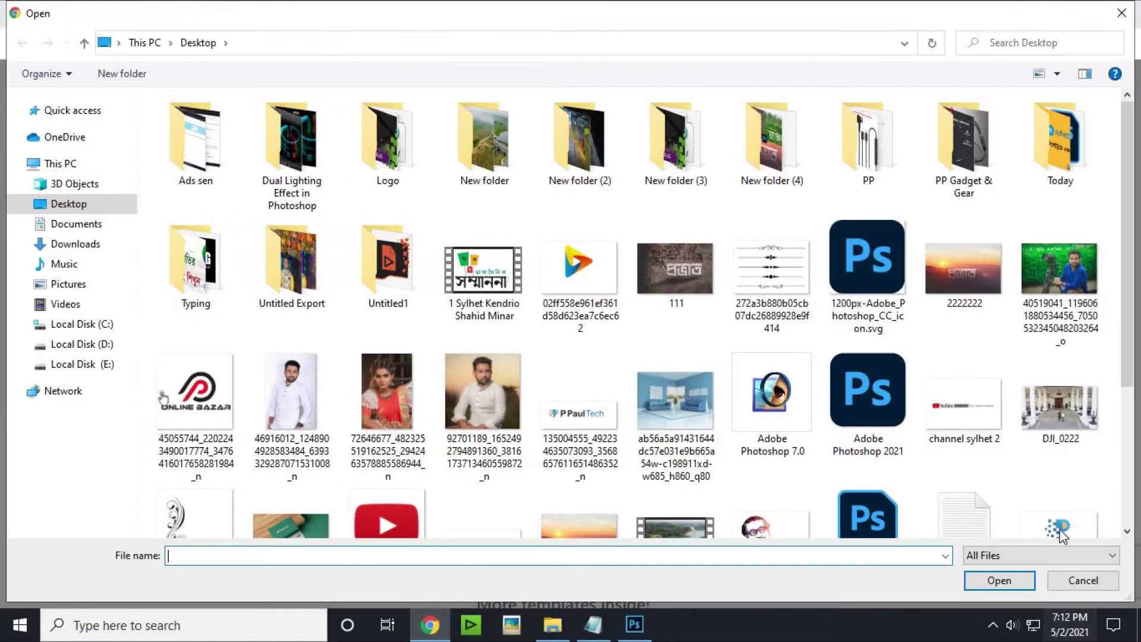
scroll(1091, 495, "down", 3)
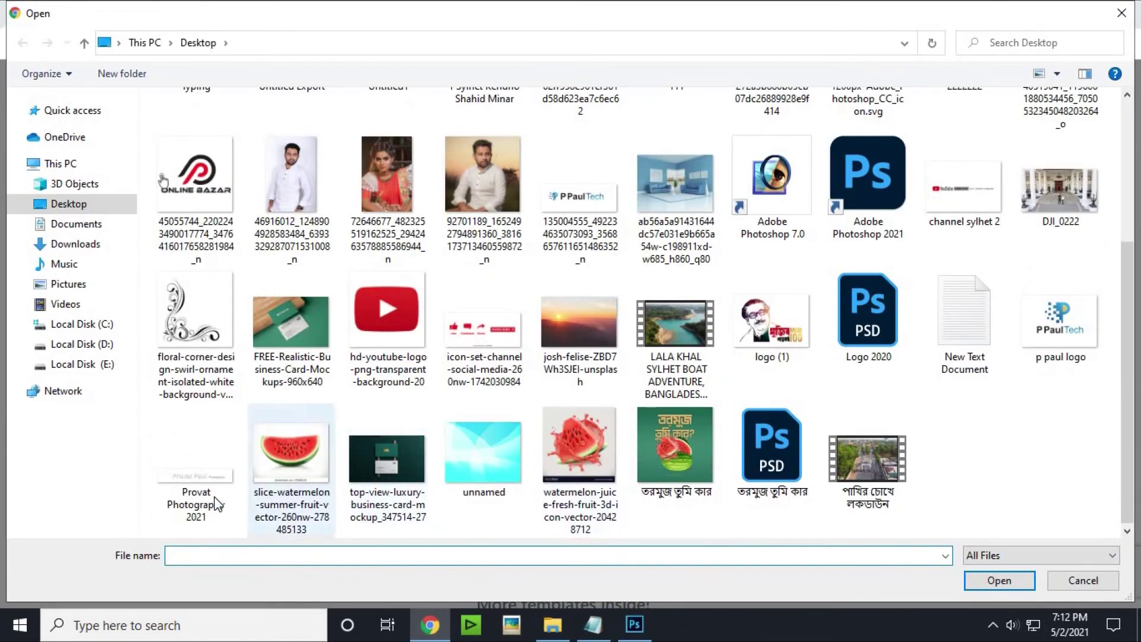
double_click(198, 476)
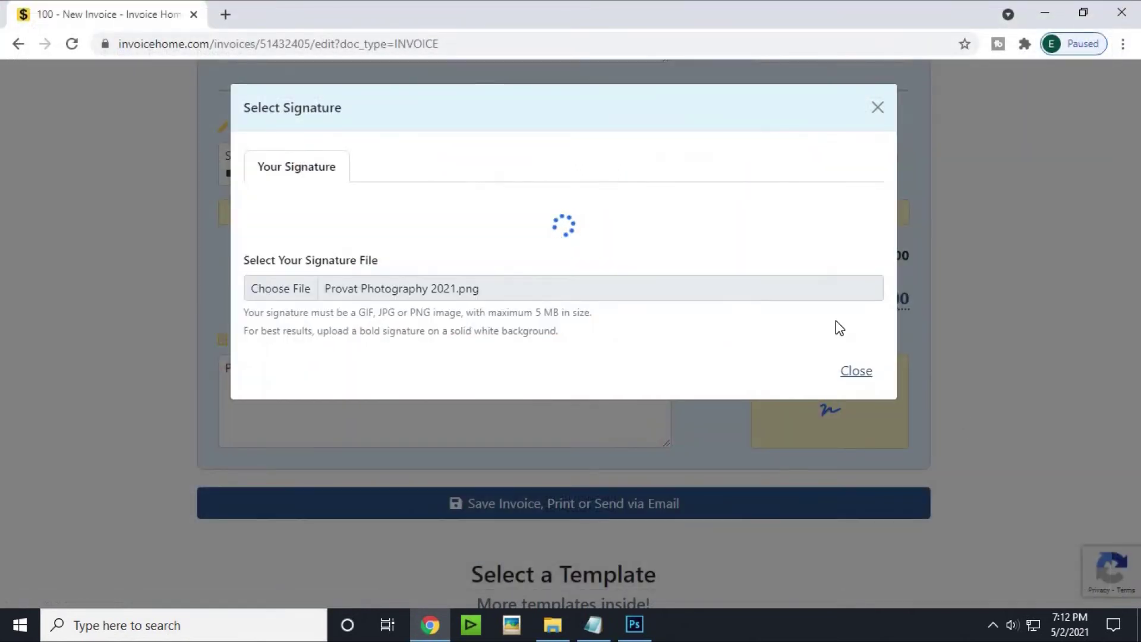
left_click(857, 378)
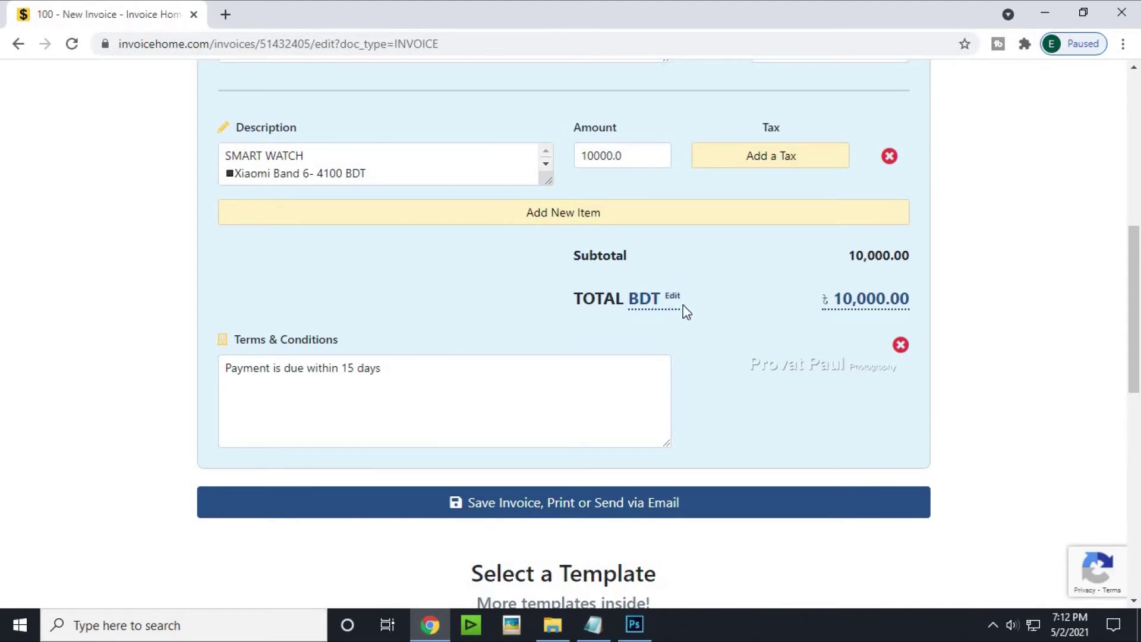
Step: Select BDT as the invoice's currency and close the currency and formatting settings
left_click(670, 297)
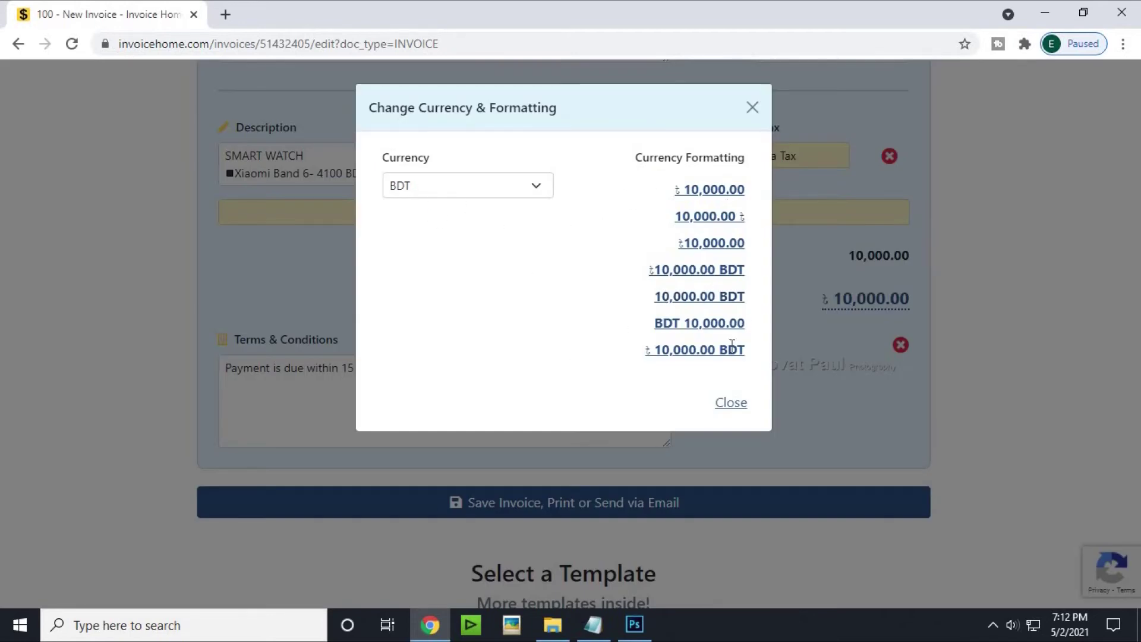
left_click(533, 186)
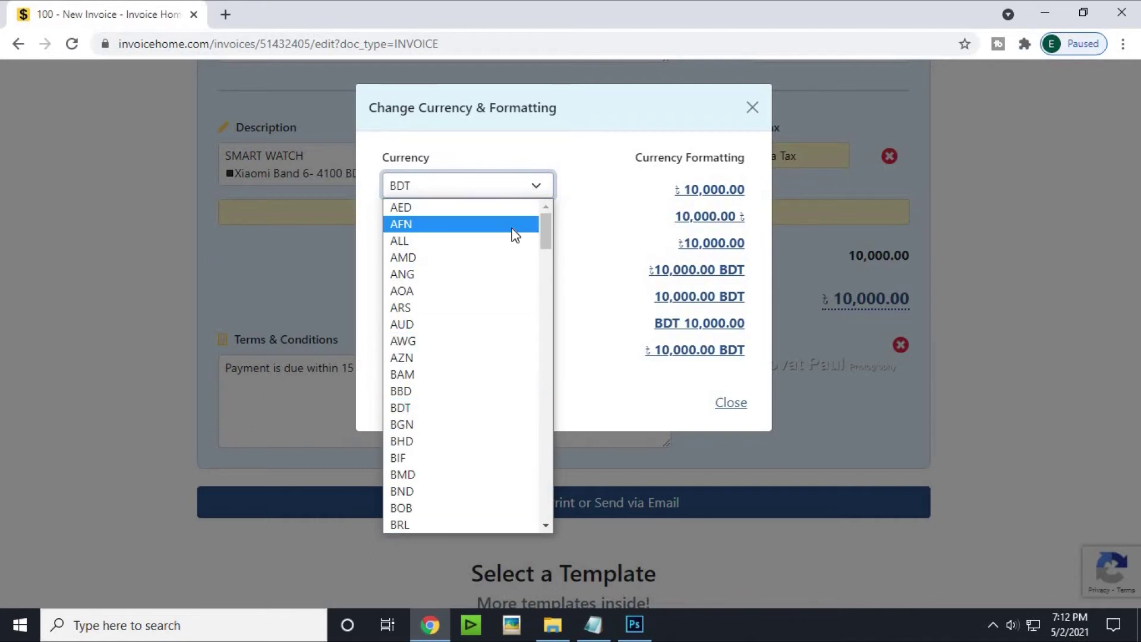
left_click(412, 406)
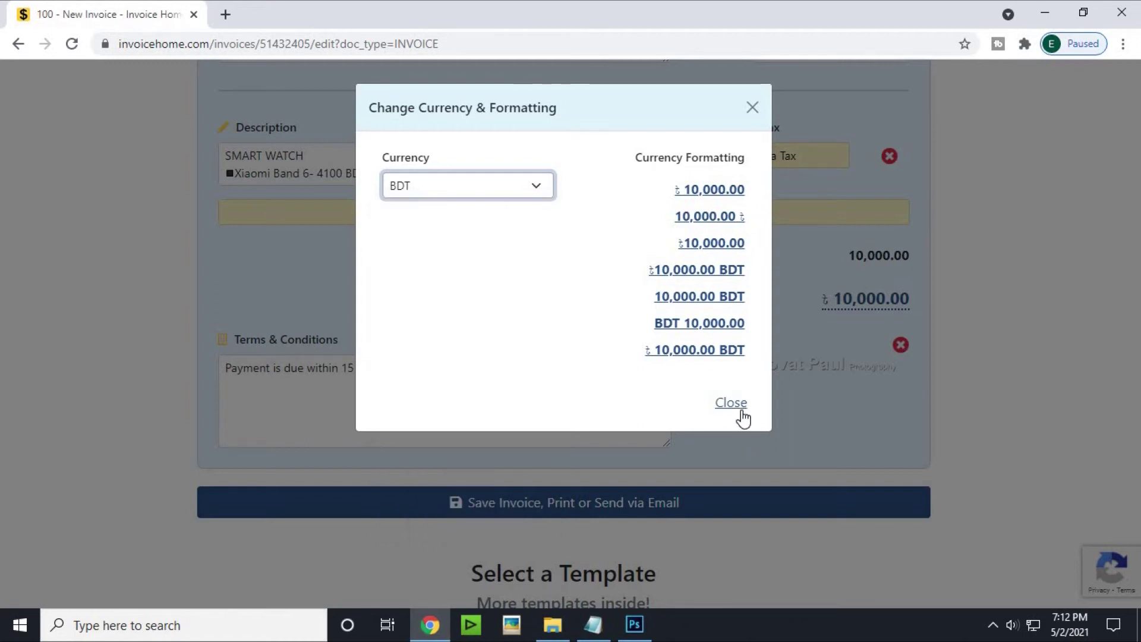
left_click(739, 410)
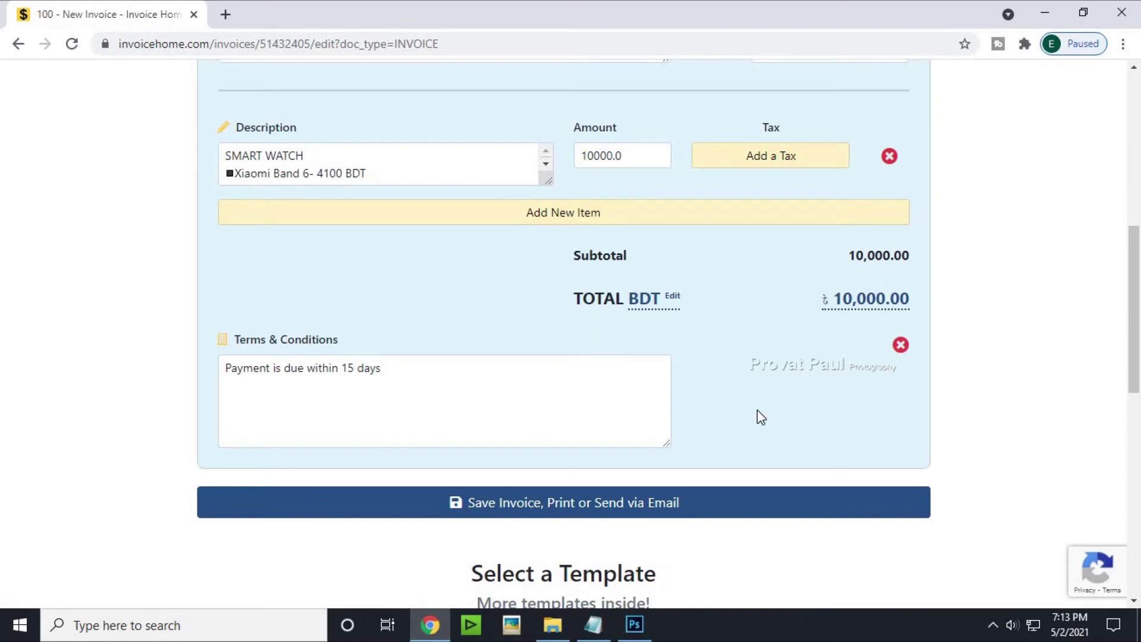
Step: Save the invoice by signing up with the Facebook account and approving Invoice Home's access
scroll(746, 400, "down", 4)
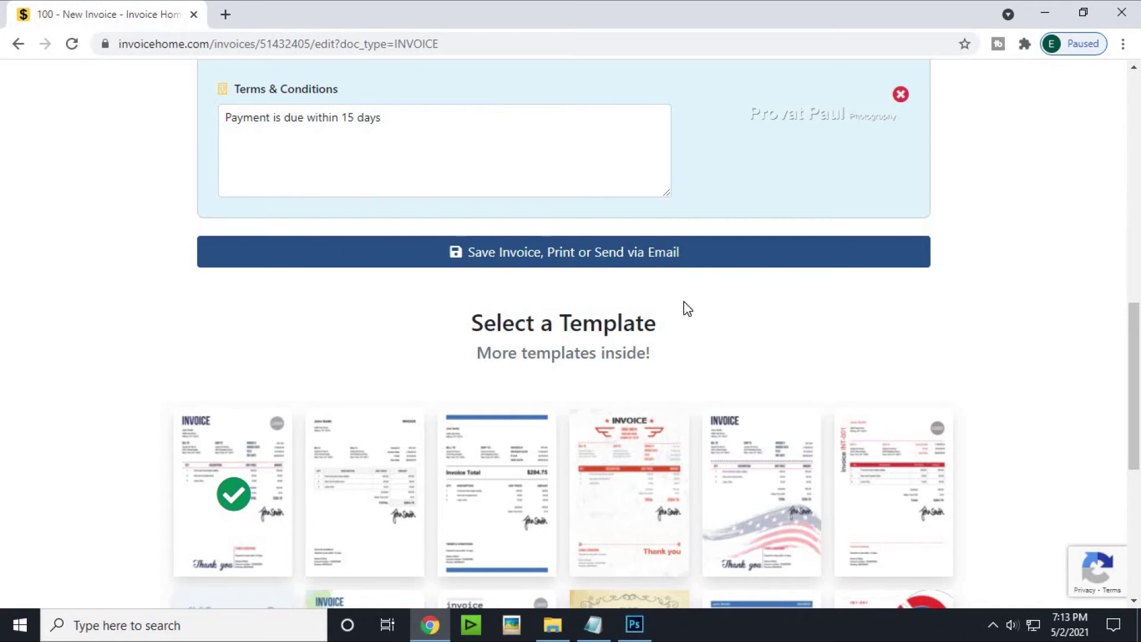
scroll(687, 309, "up", 1)
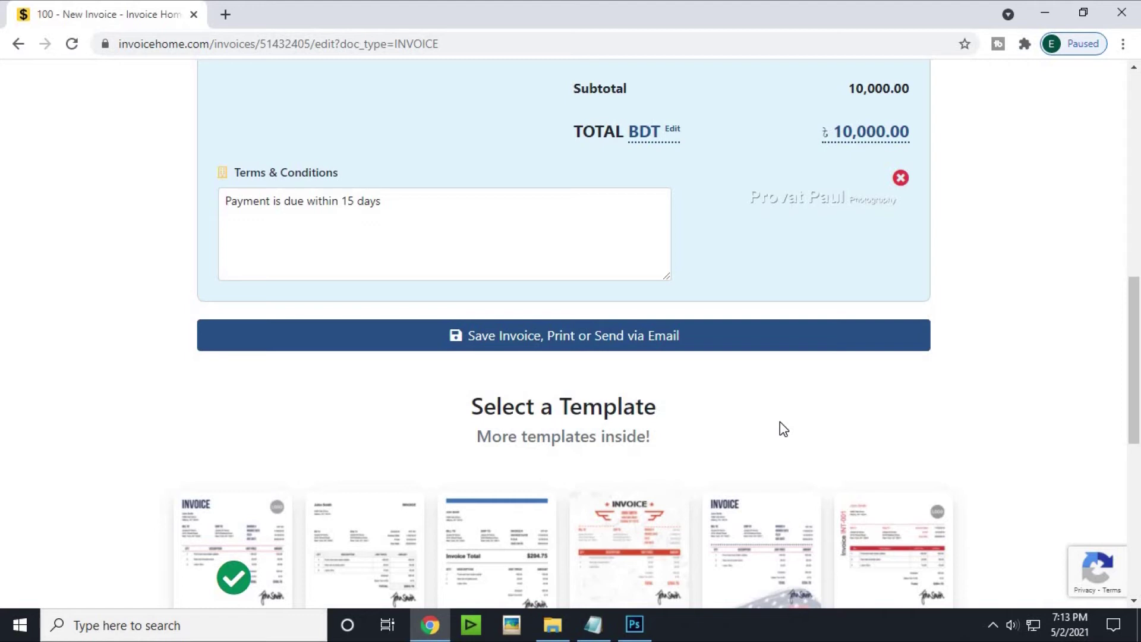
left_click(586, 344)
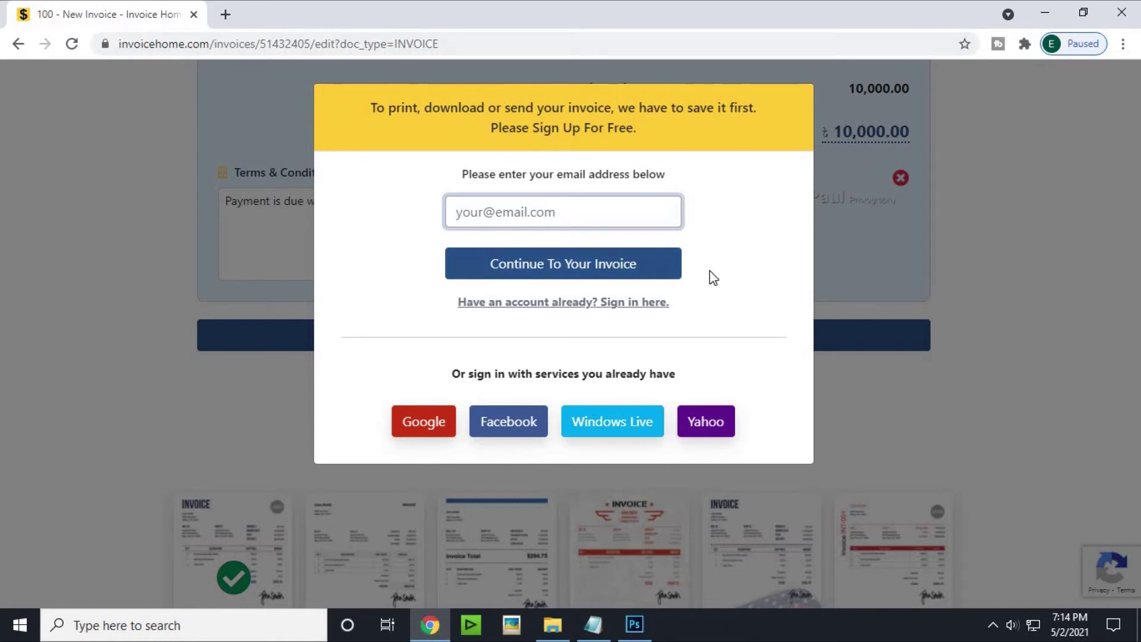
left_click(527, 427)
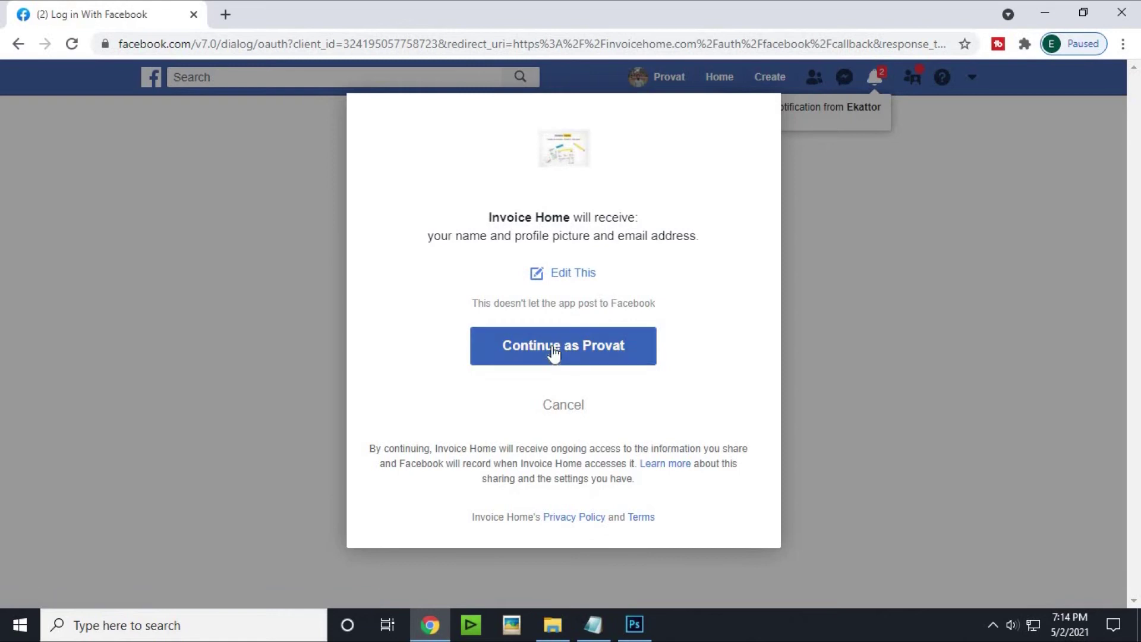
left_click(581, 357)
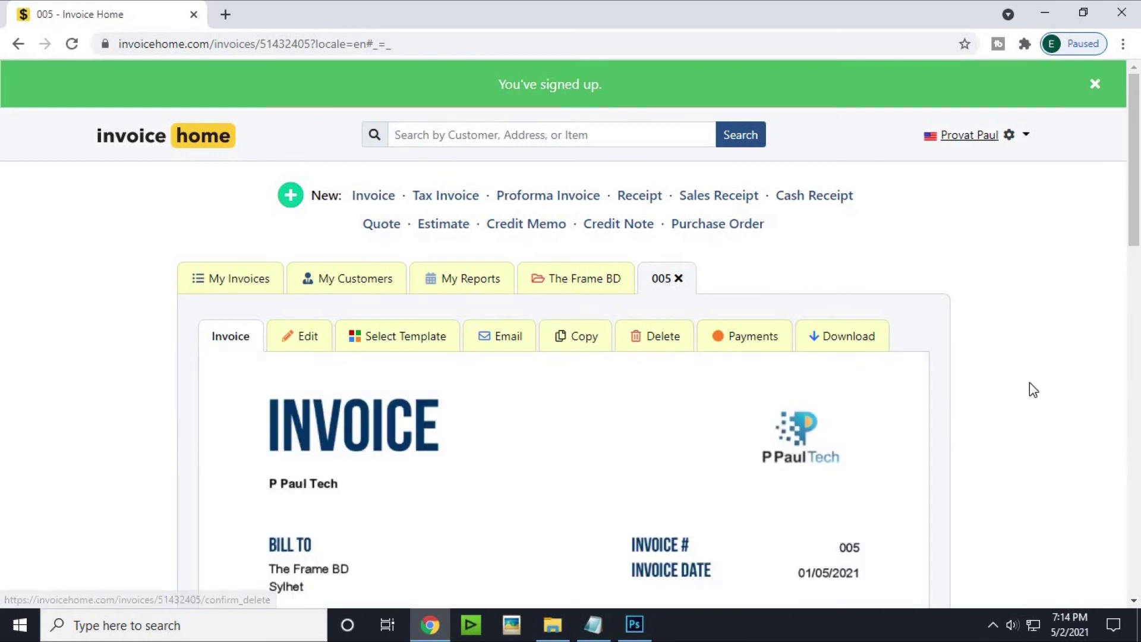
Step: Review the saved invoice from its header down to the terms and conditions, and download it as a PDF
scroll(983, 365, "down", 5)
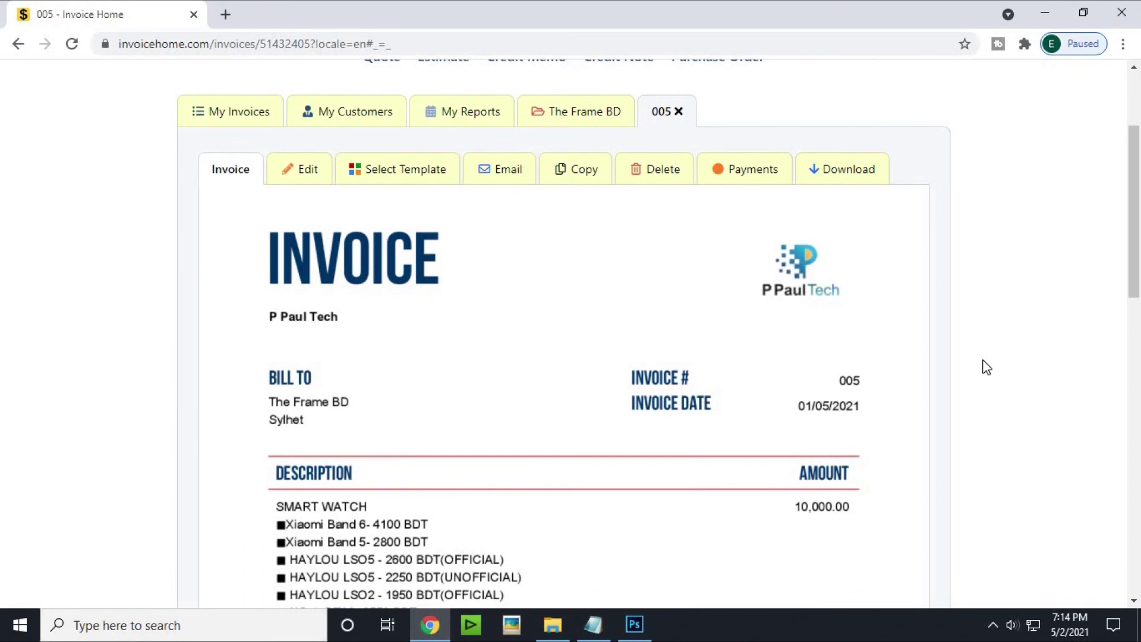
scroll(982, 362, "down", 3)
scroll(982, 361, "up", 4)
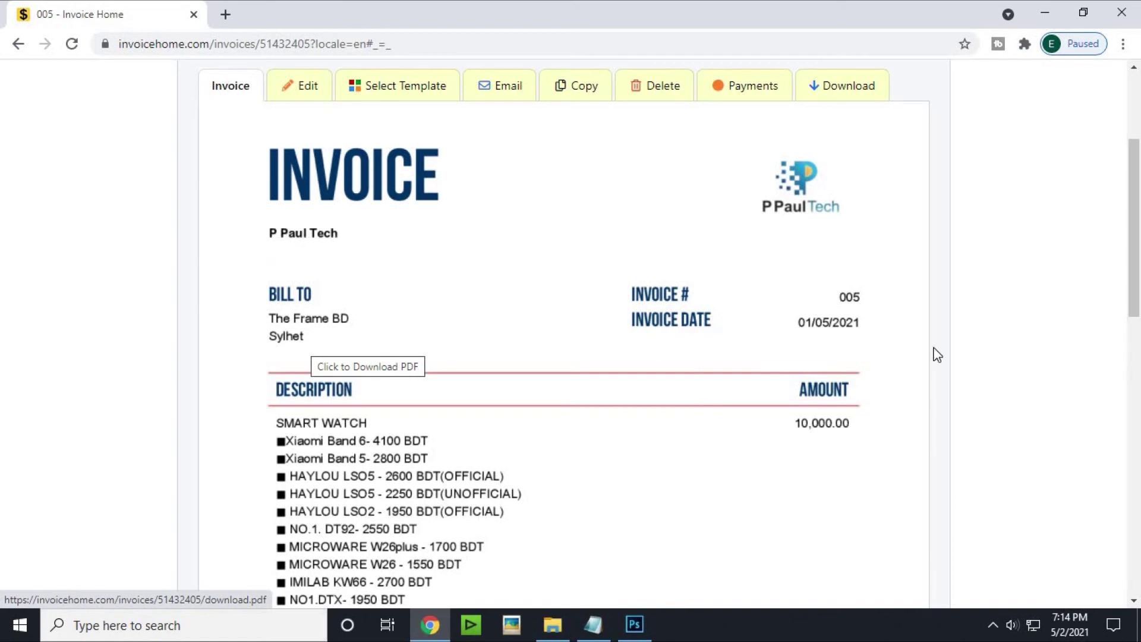
scroll(930, 363, "down", 2)
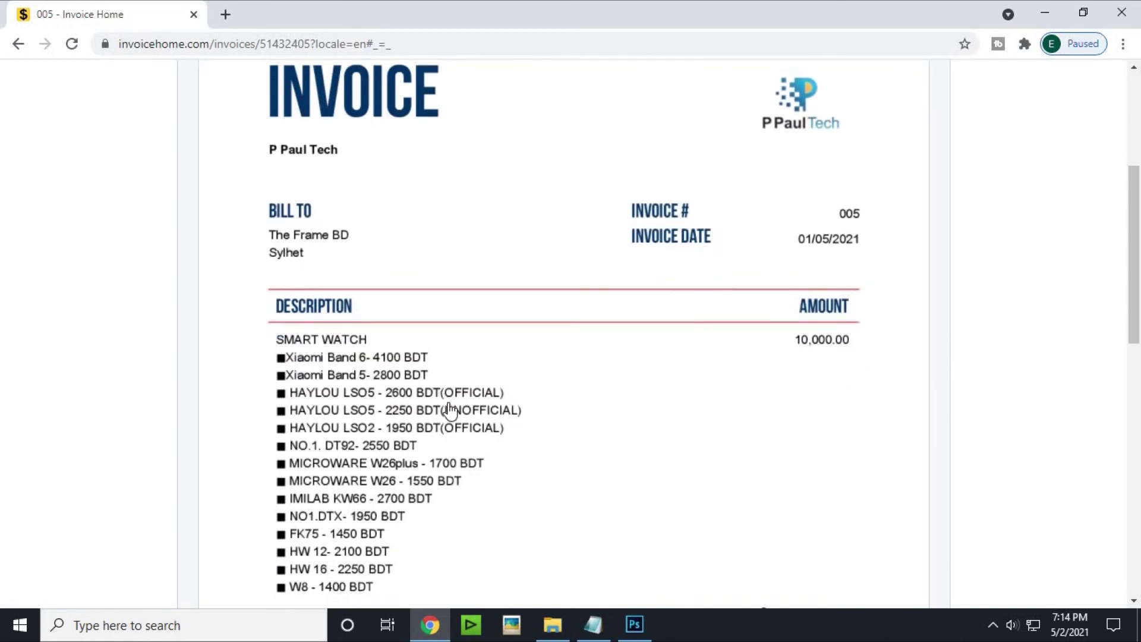
scroll(450, 412, "down", 2)
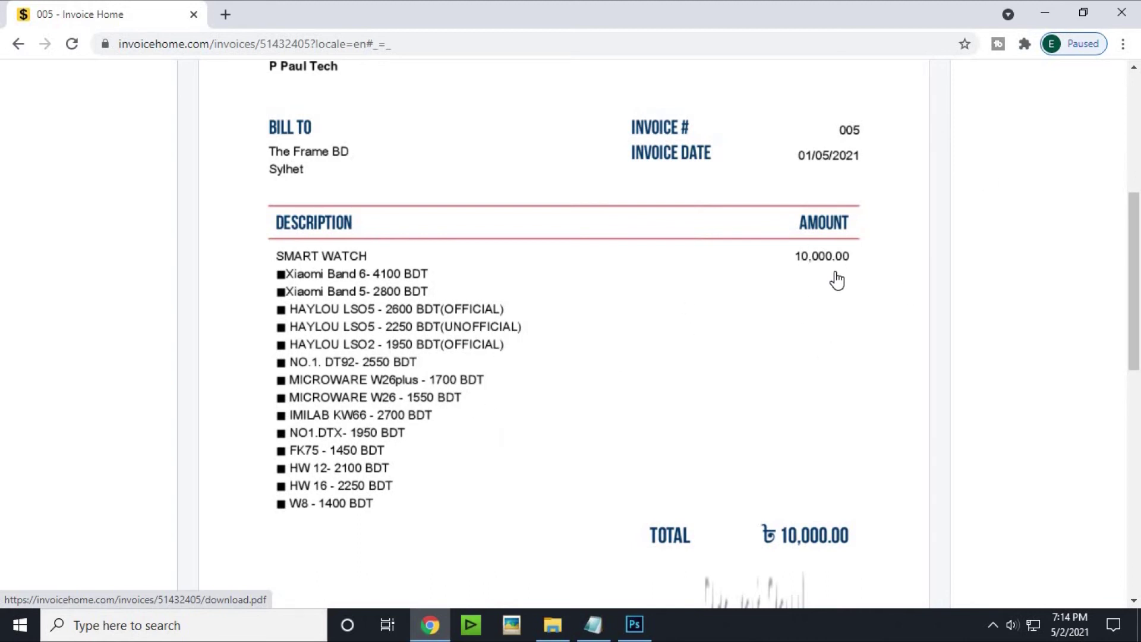
scroll(836, 278, "down", 3)
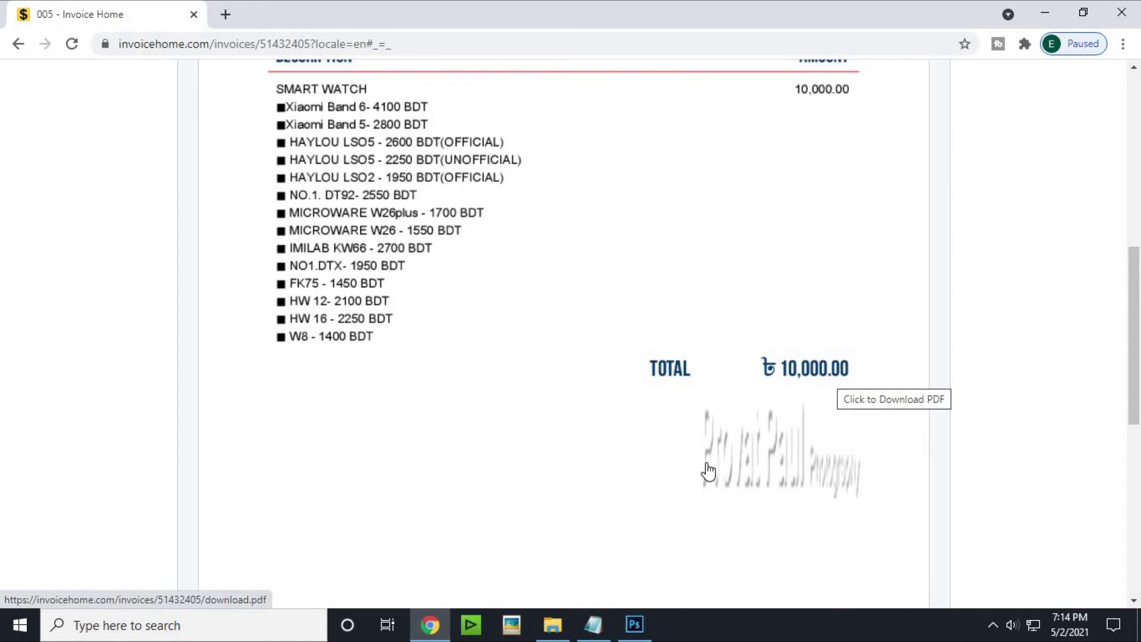
scroll(803, 480, "down", 3)
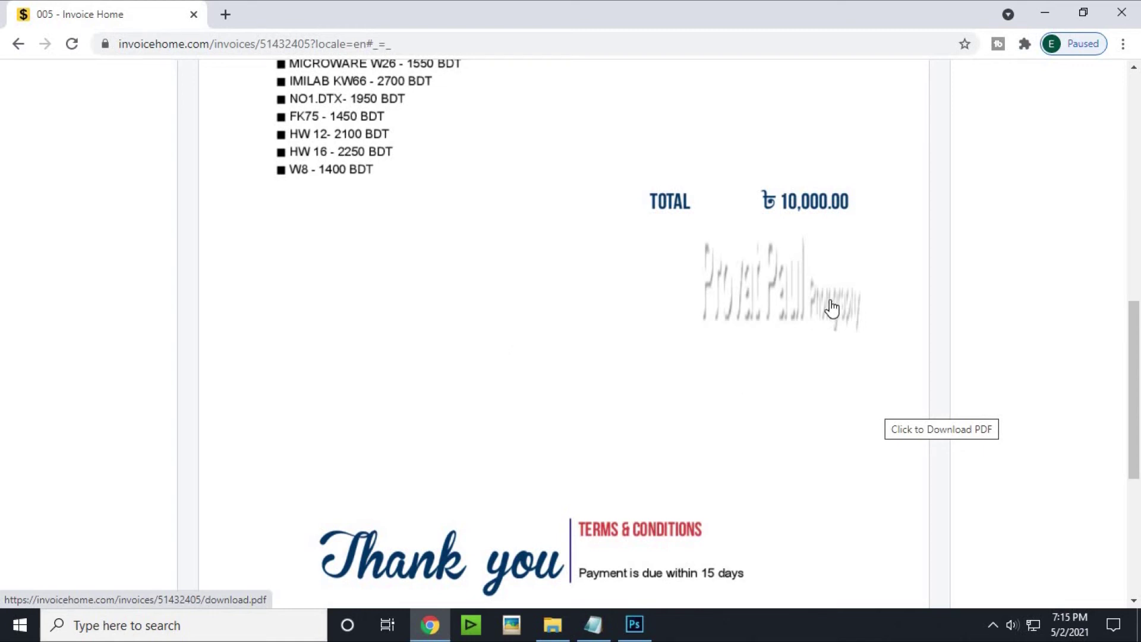
scroll(832, 307, "down", 3)
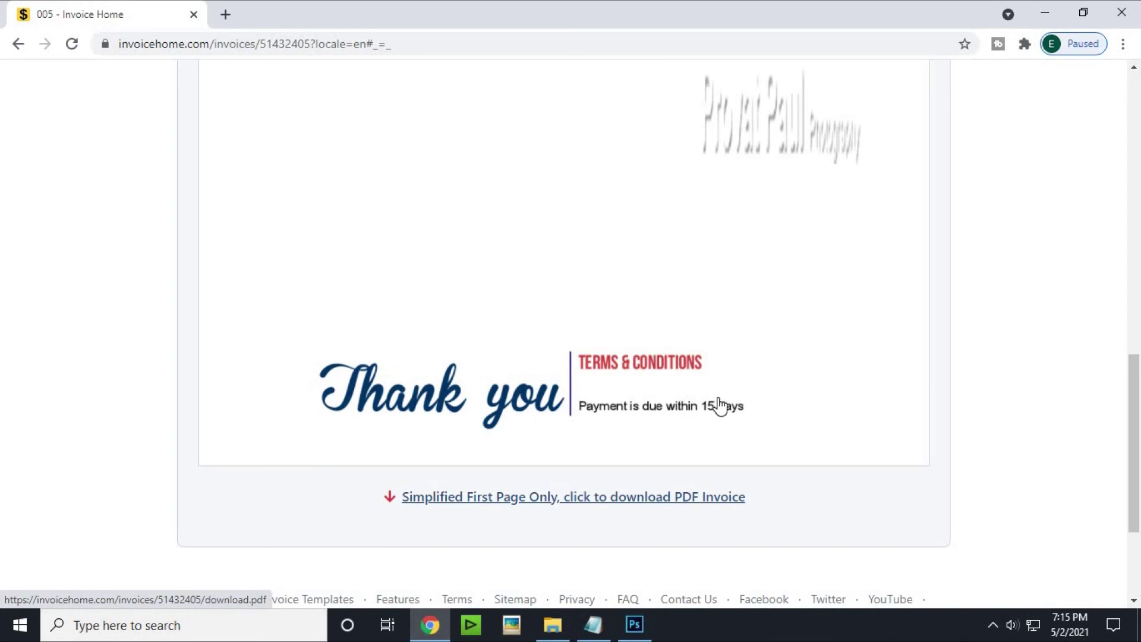
scroll(844, 335, "down", 3)
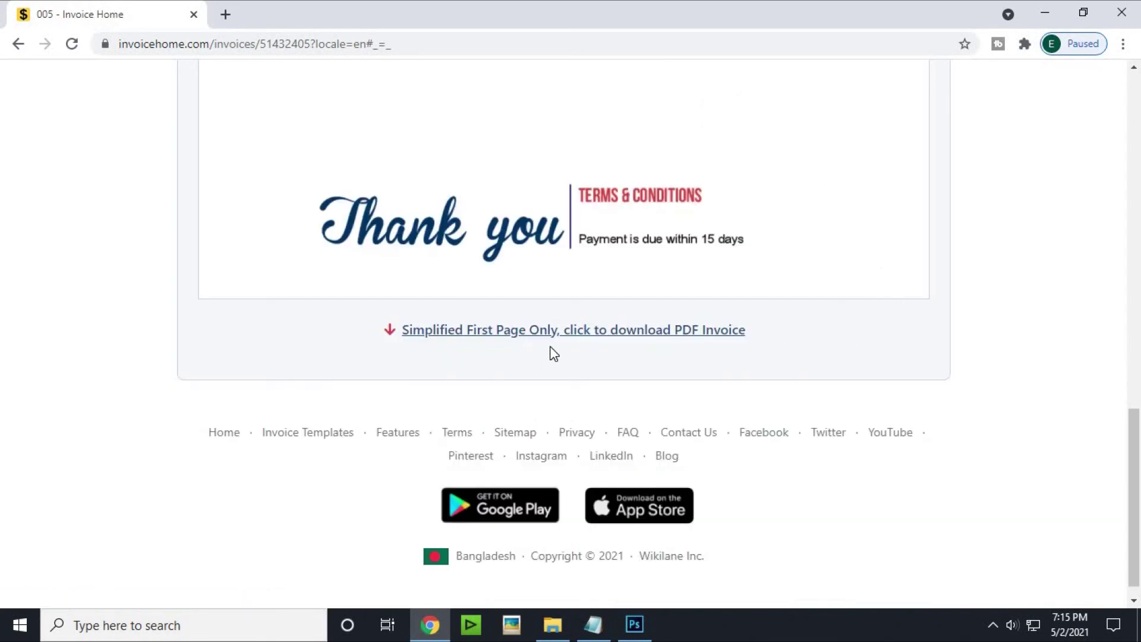
left_click(655, 343)
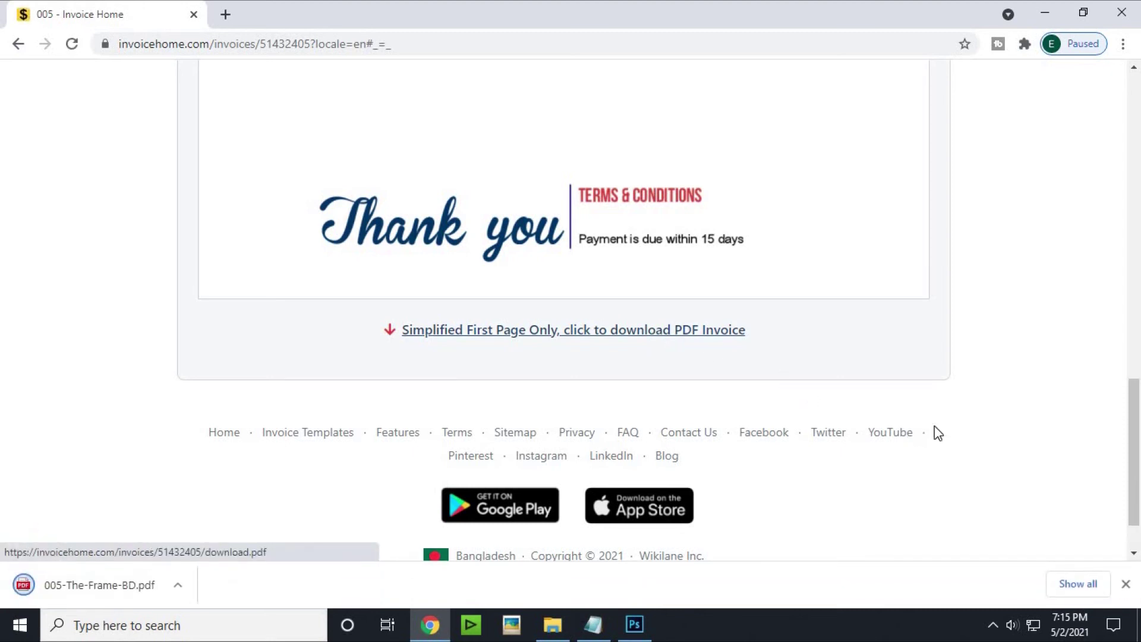
Step: Change the invoice's template to Military Orange (No Logo)
scroll(402, 489, "up", 2)
scroll(725, 430, "up", 13)
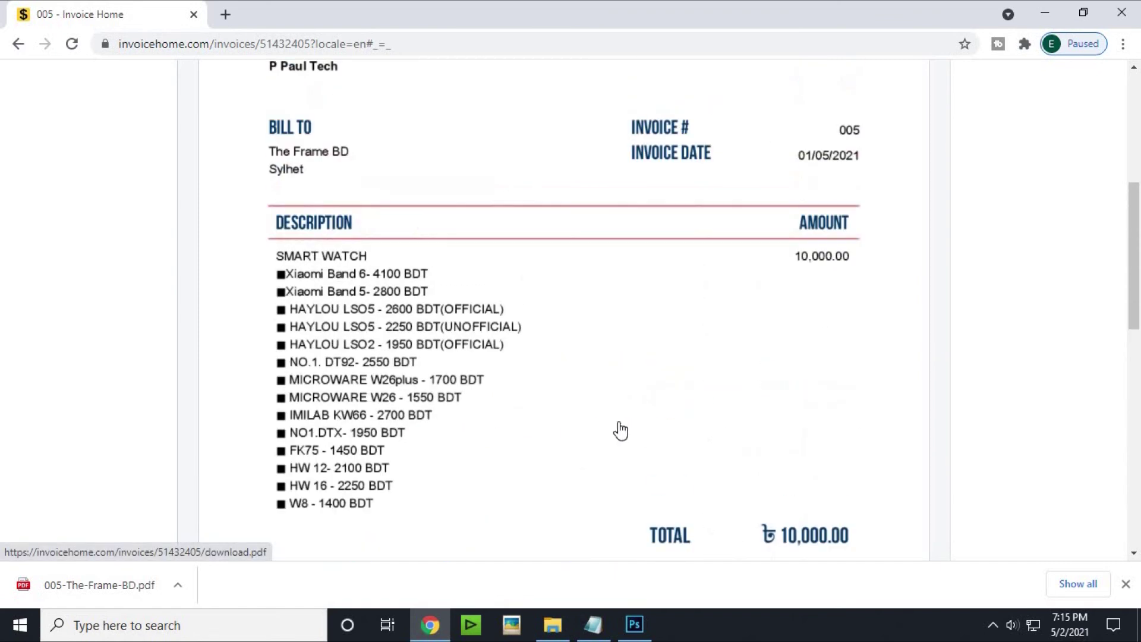
scroll(701, 496, "up", 2)
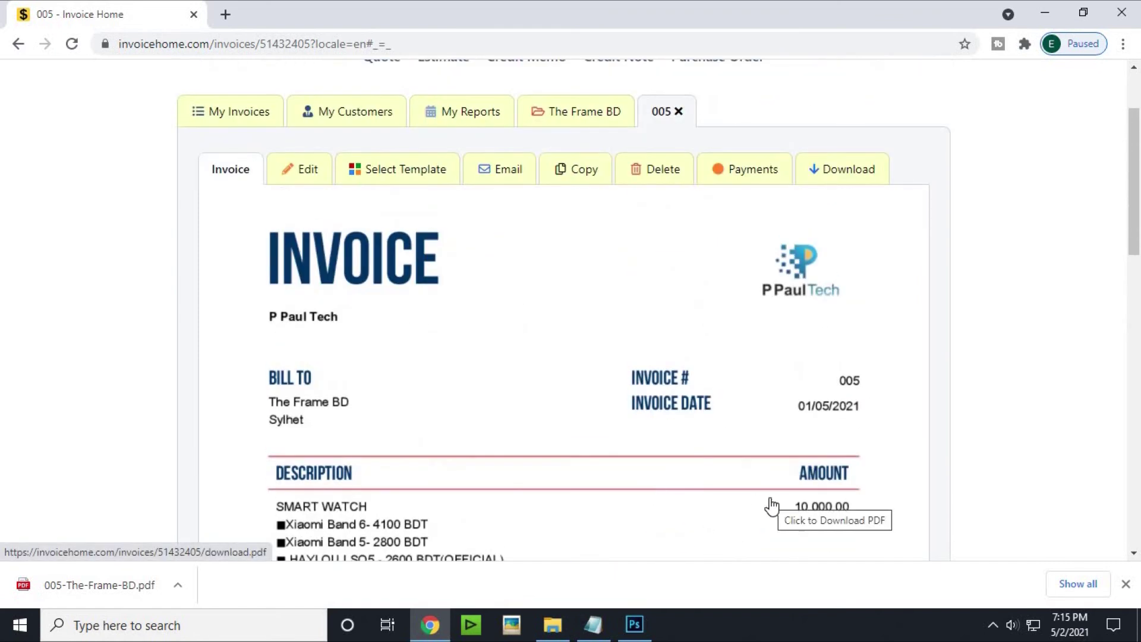
scroll(783, 488, "down", 3)
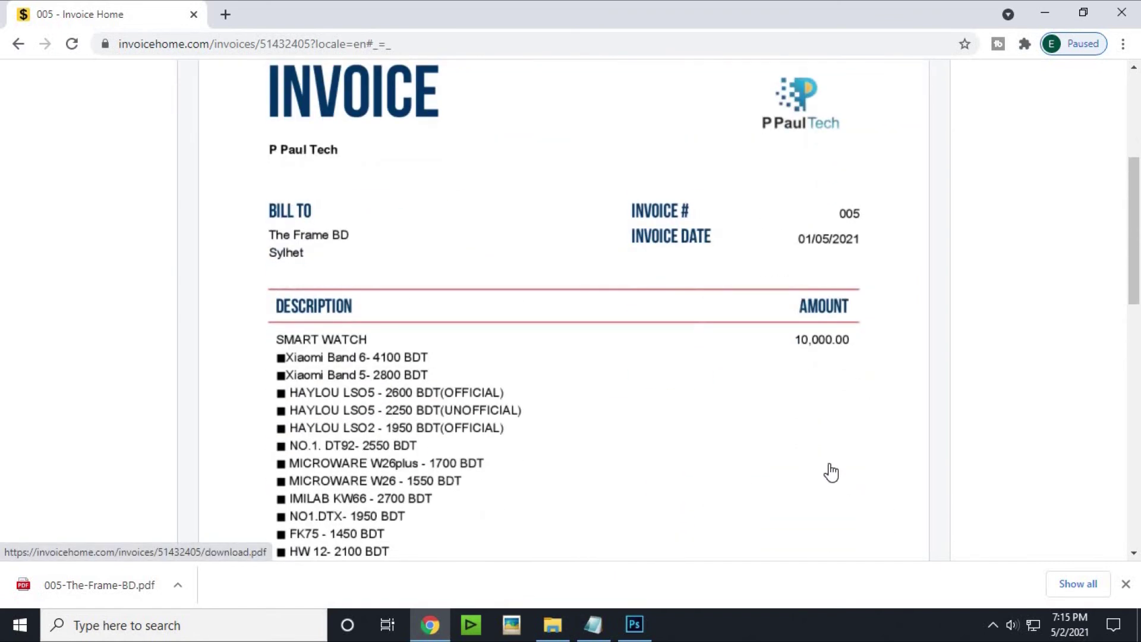
scroll(828, 472, "up", 4)
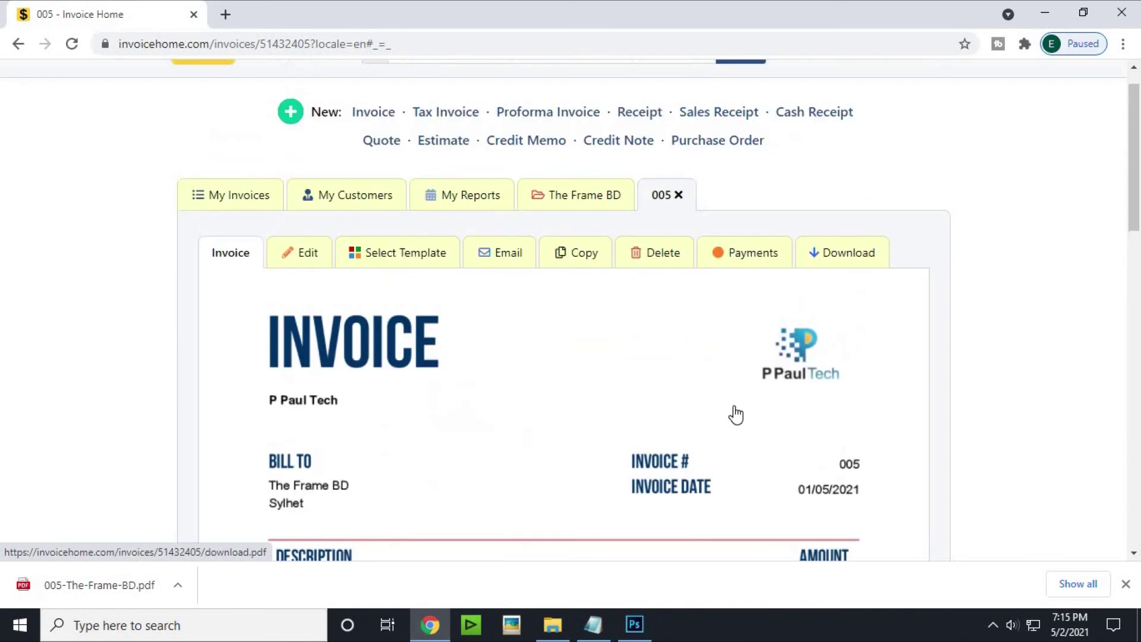
left_click(427, 268)
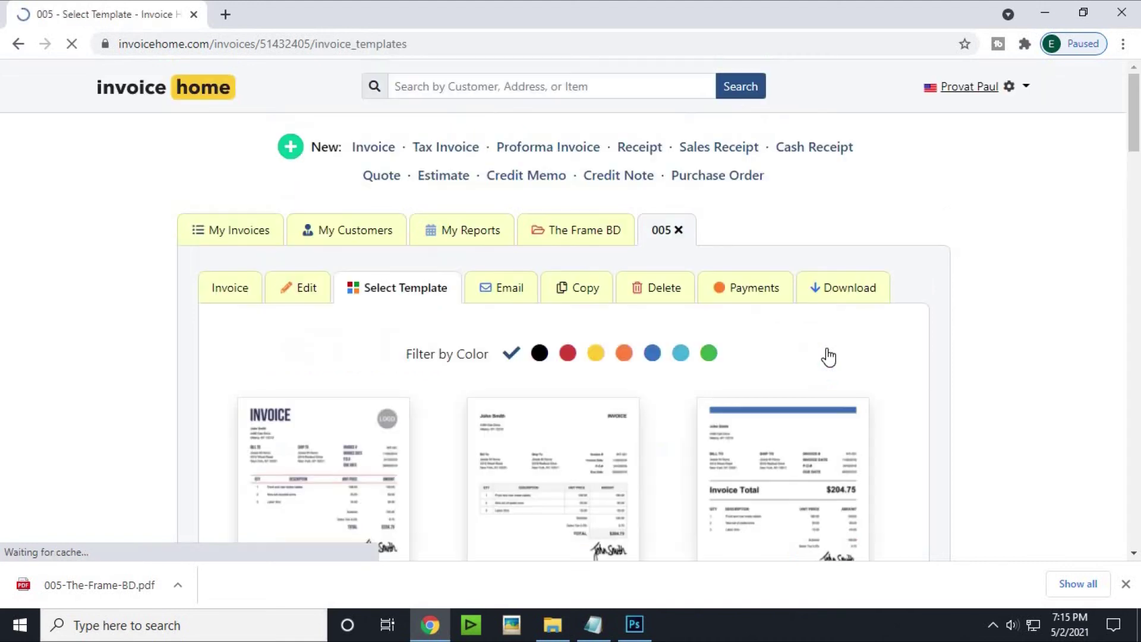
scroll(879, 369, "down", 2)
scroll(878, 368, "down", 3)
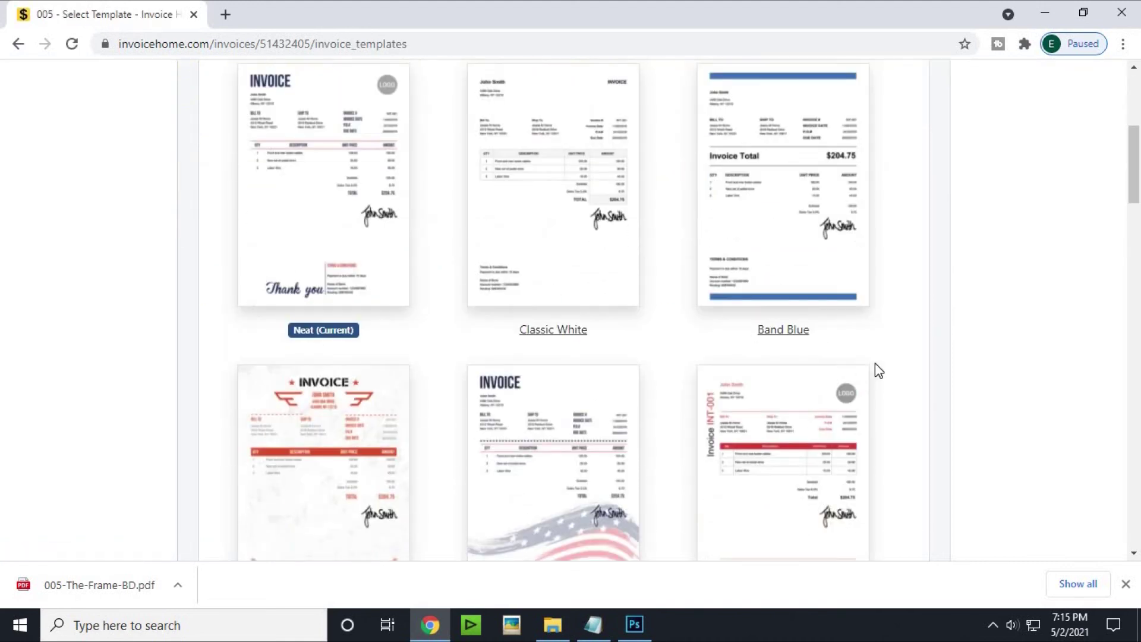
scroll(879, 370, "down", 3)
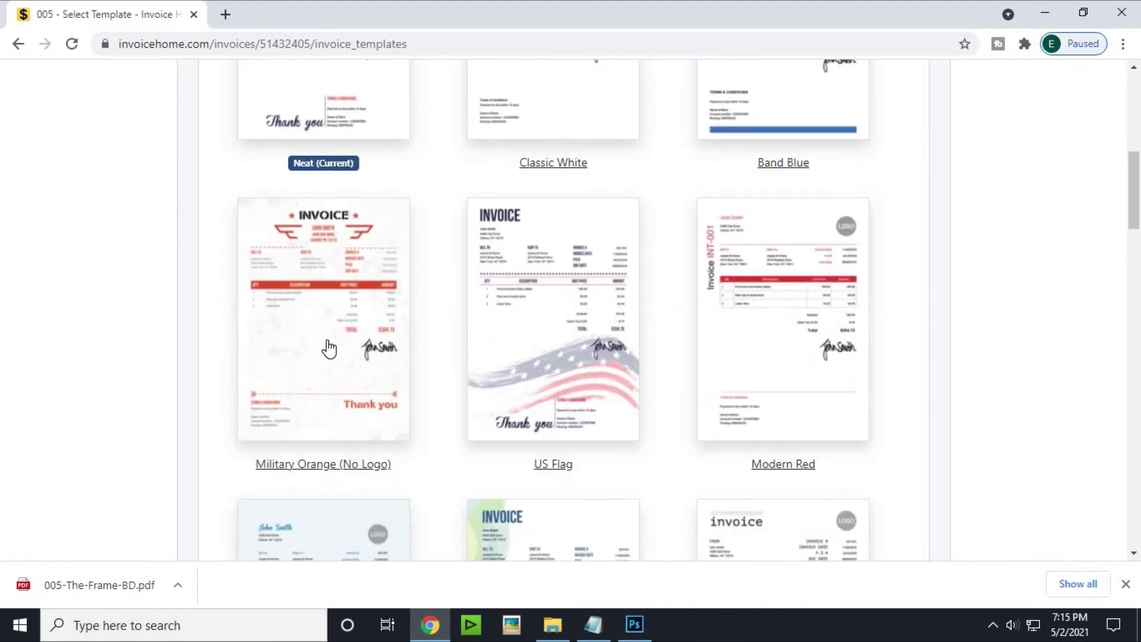
left_click(327, 344)
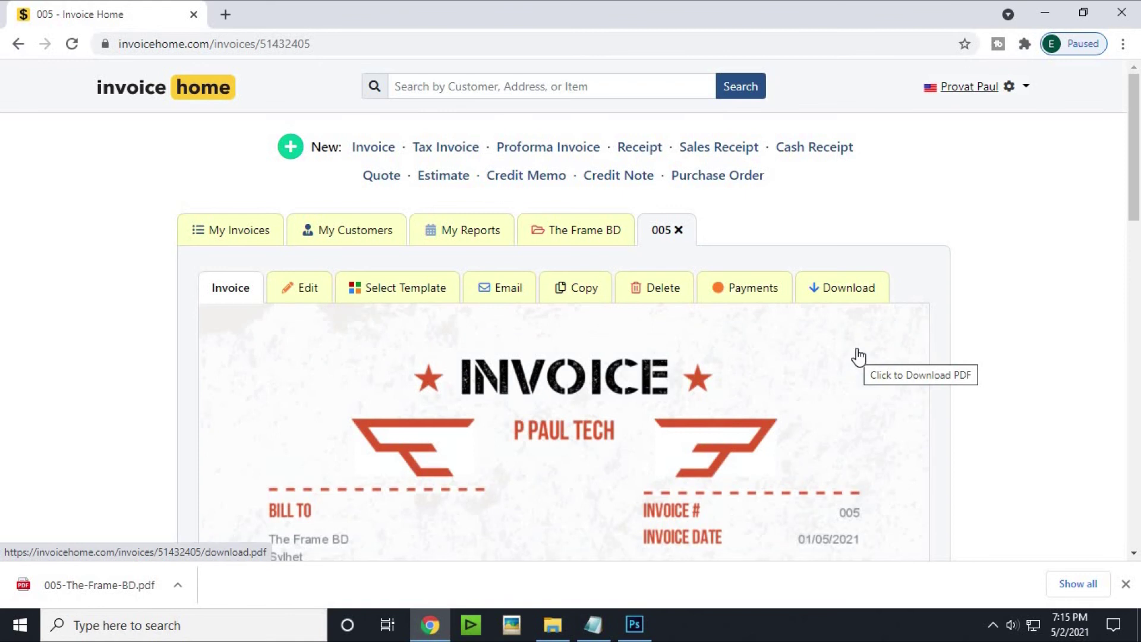
Step: Look over the invoice in the Military Orange (No Logo) template, and change its template to Cool Waves
scroll(858, 357, "down", 5)
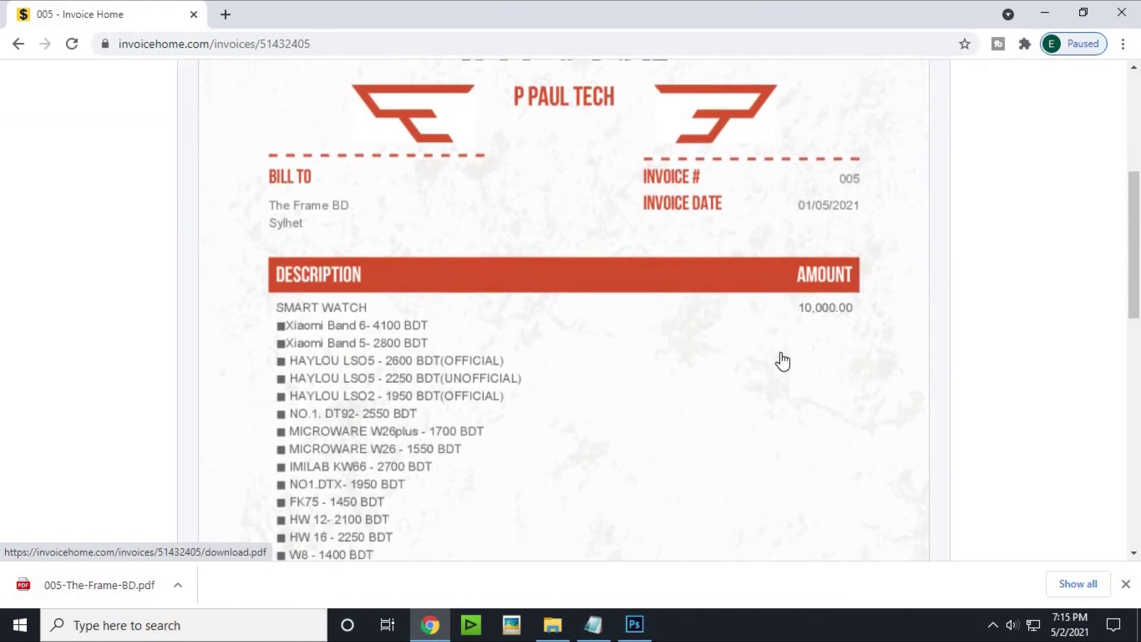
scroll(742, 427, "down", 4)
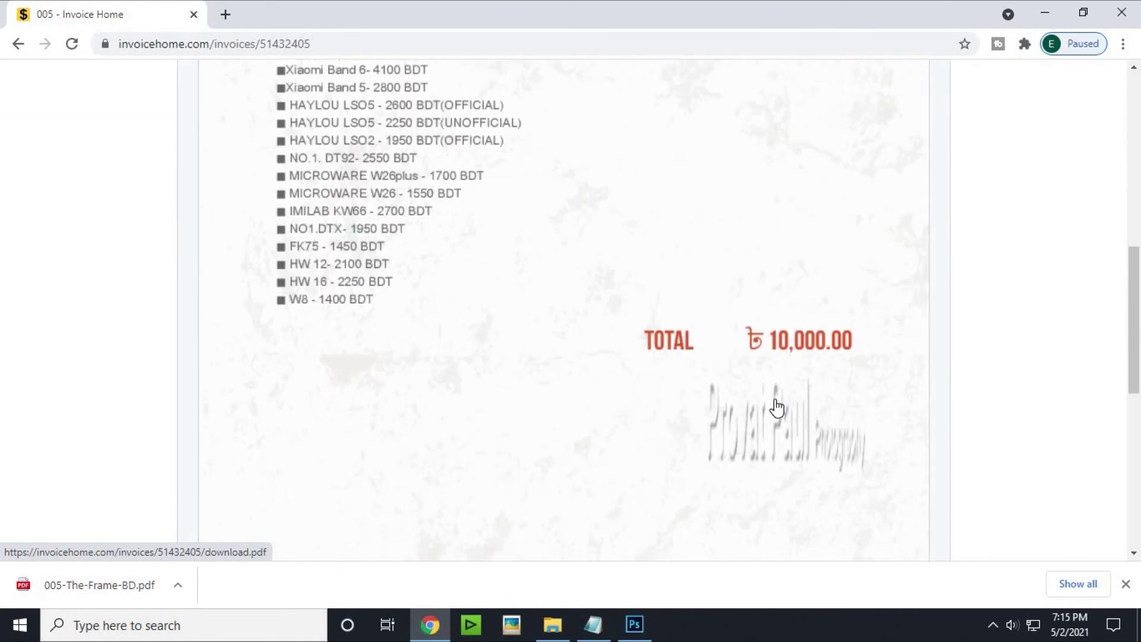
scroll(777, 408, "down", 4)
scroll(755, 408, "up", 12)
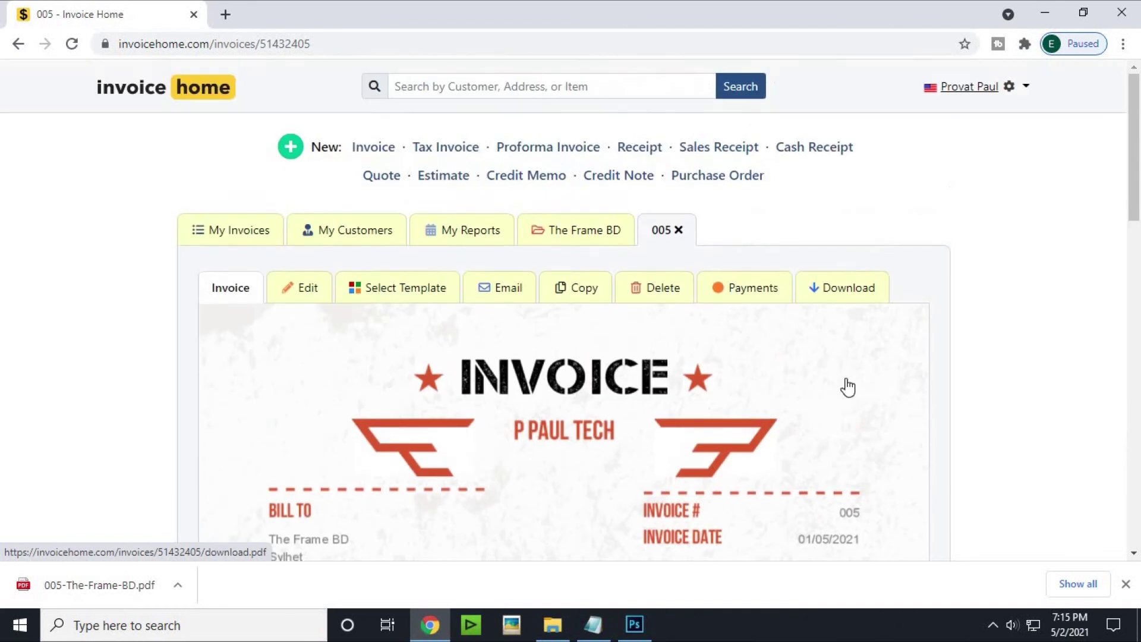
left_click(417, 297)
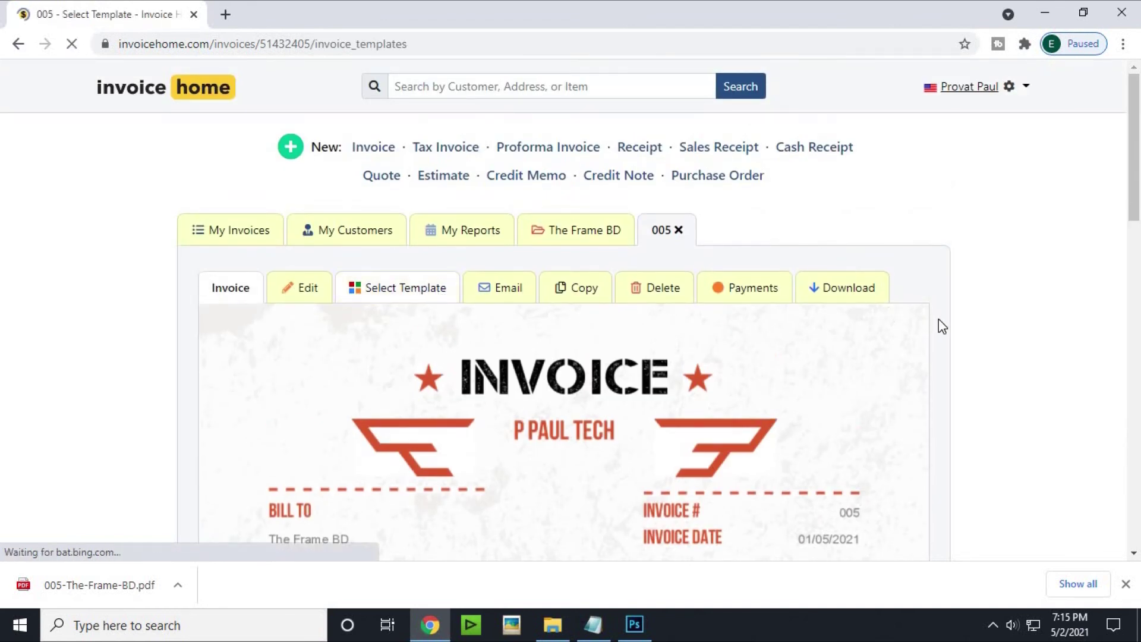
scroll(936, 324, "down", 4)
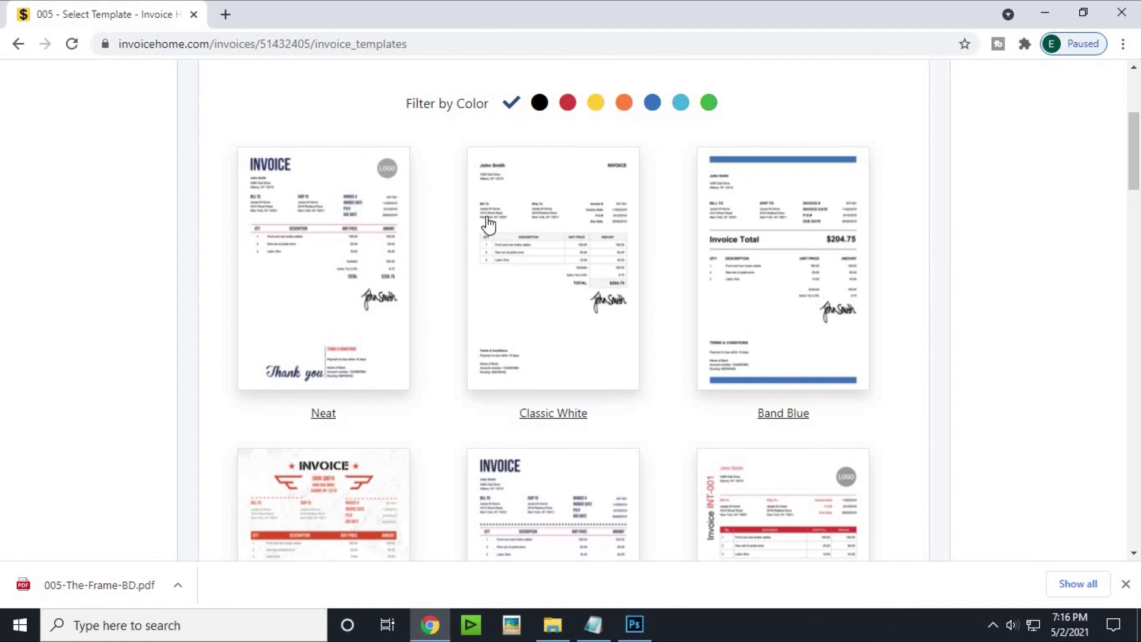
scroll(780, 469, "down", 8)
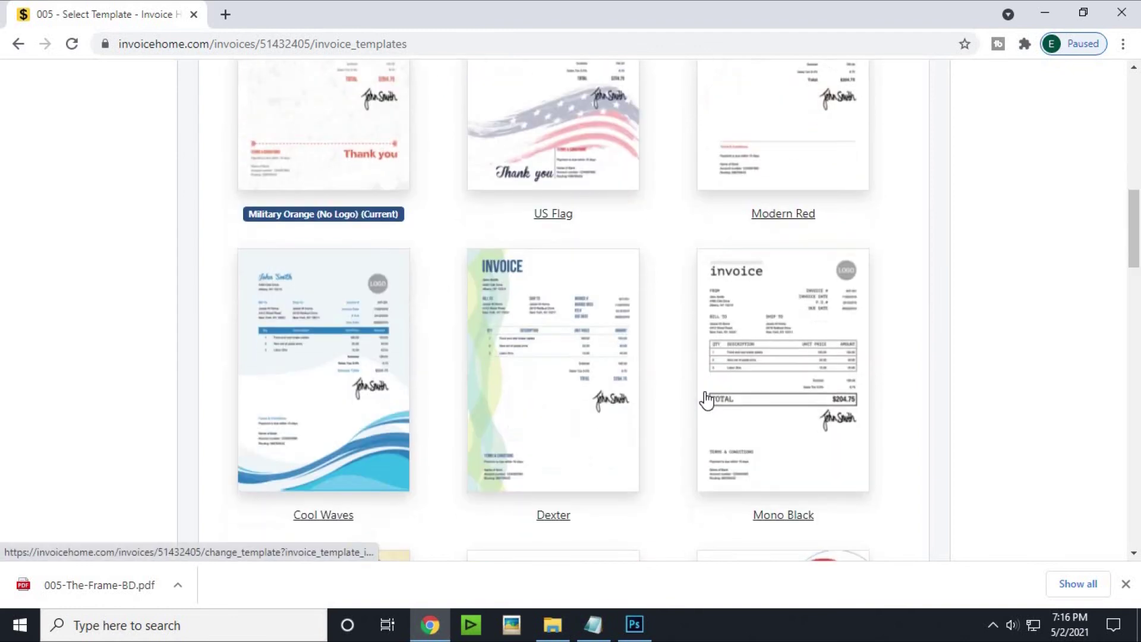
left_click(312, 404)
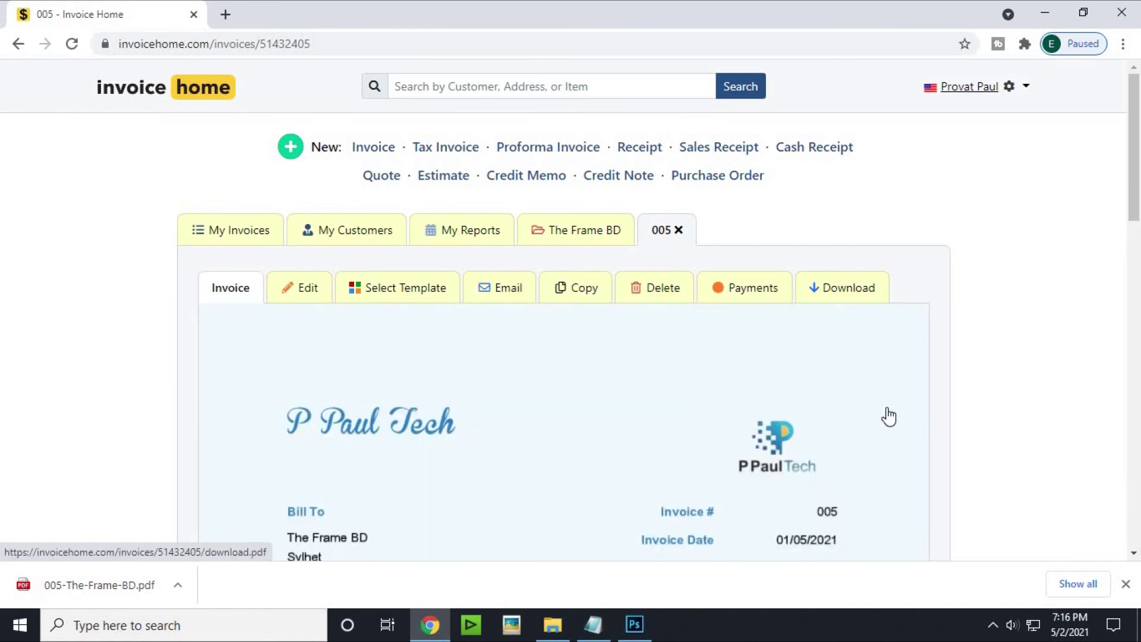
Step: Check the Cool Waves invoice down to the terms and conditions, and download it as a PDF
scroll(889, 420, "down", 3)
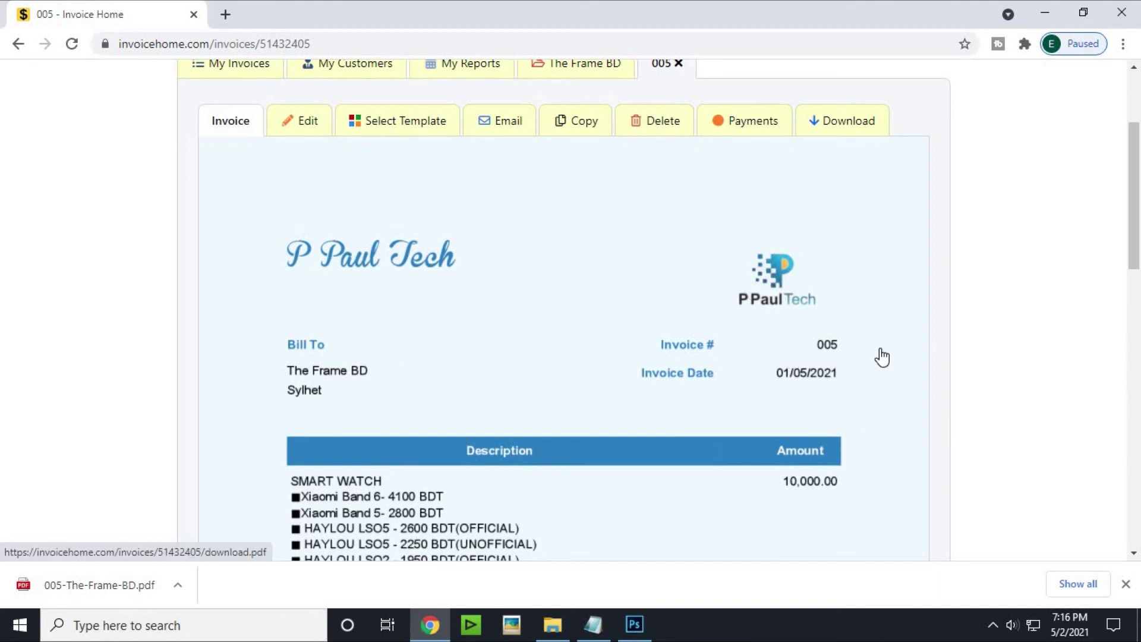
scroll(881, 356, "down", 12)
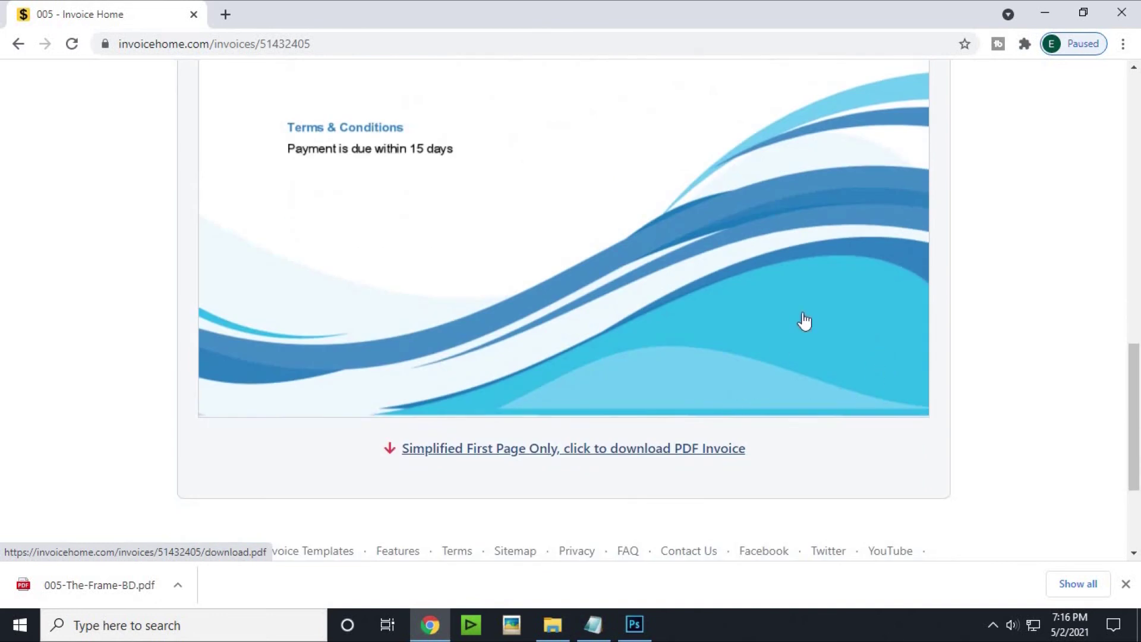
scroll(812, 347, "up", 12)
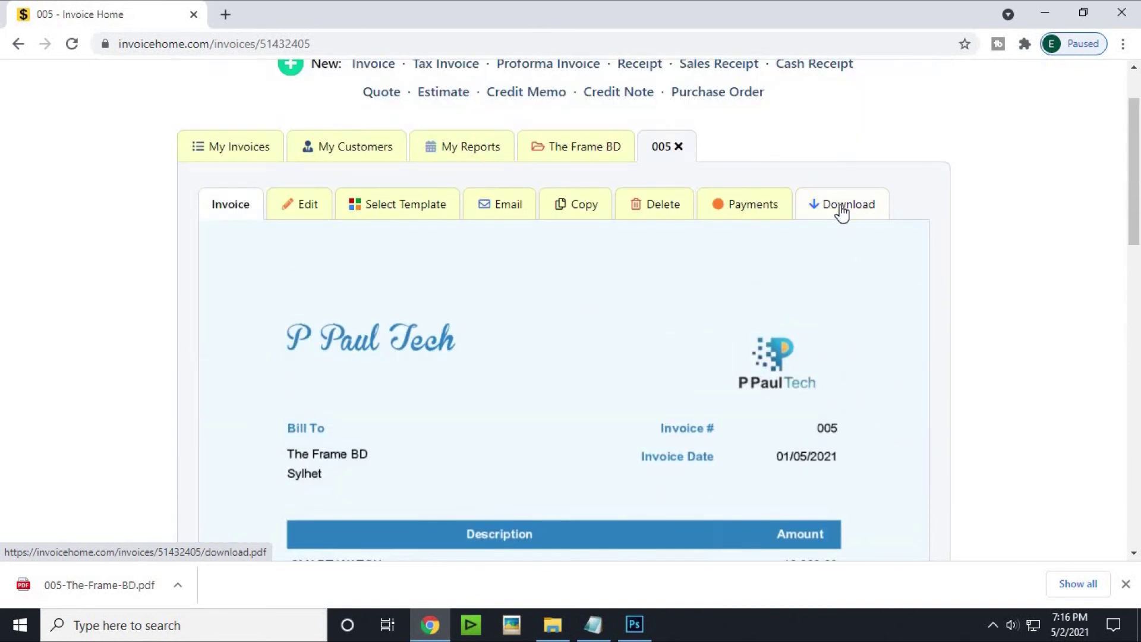
left_click(843, 211)
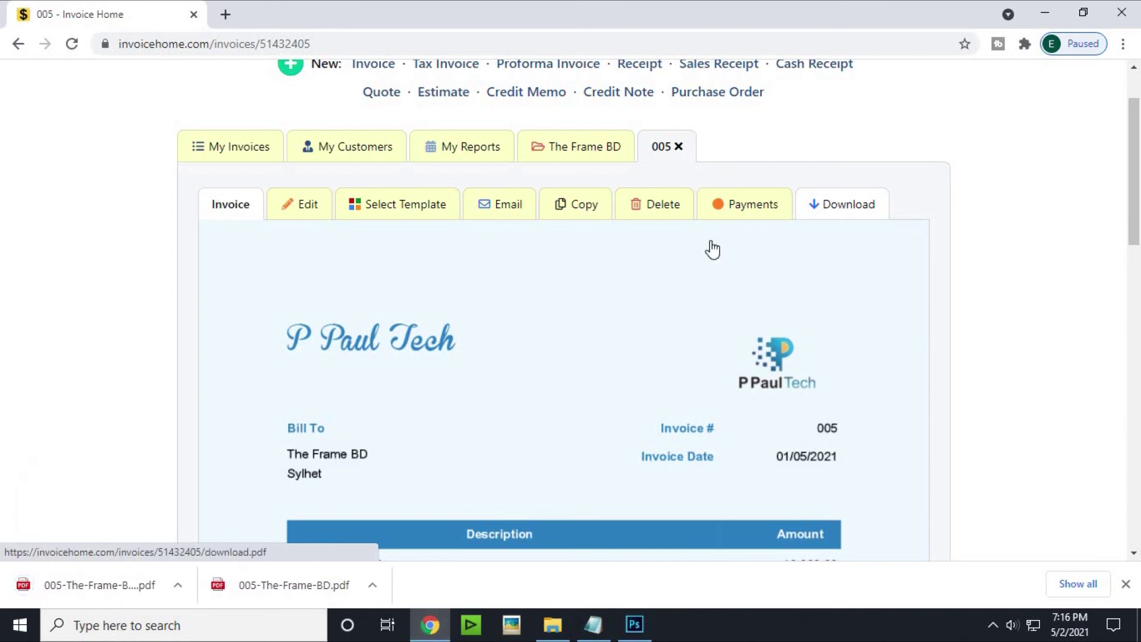
Step: Show the newly downloaded PDF 005-The-Frame-BD (1) in its Downloads folder, and open it in Microsoft Edge
right_click(127, 596)
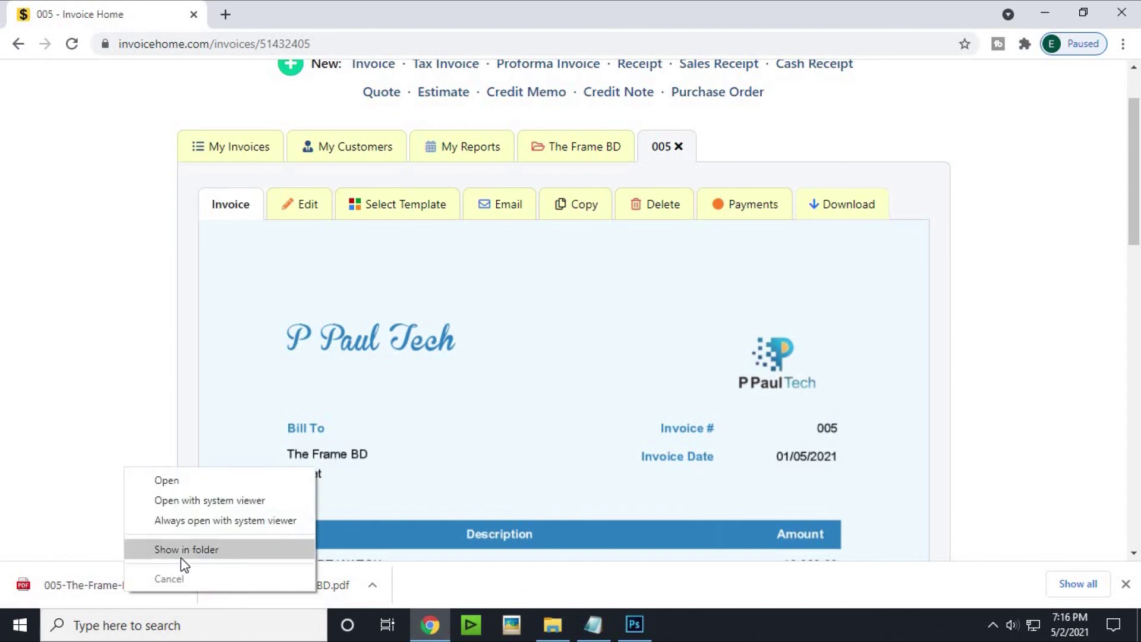
left_click(179, 550)
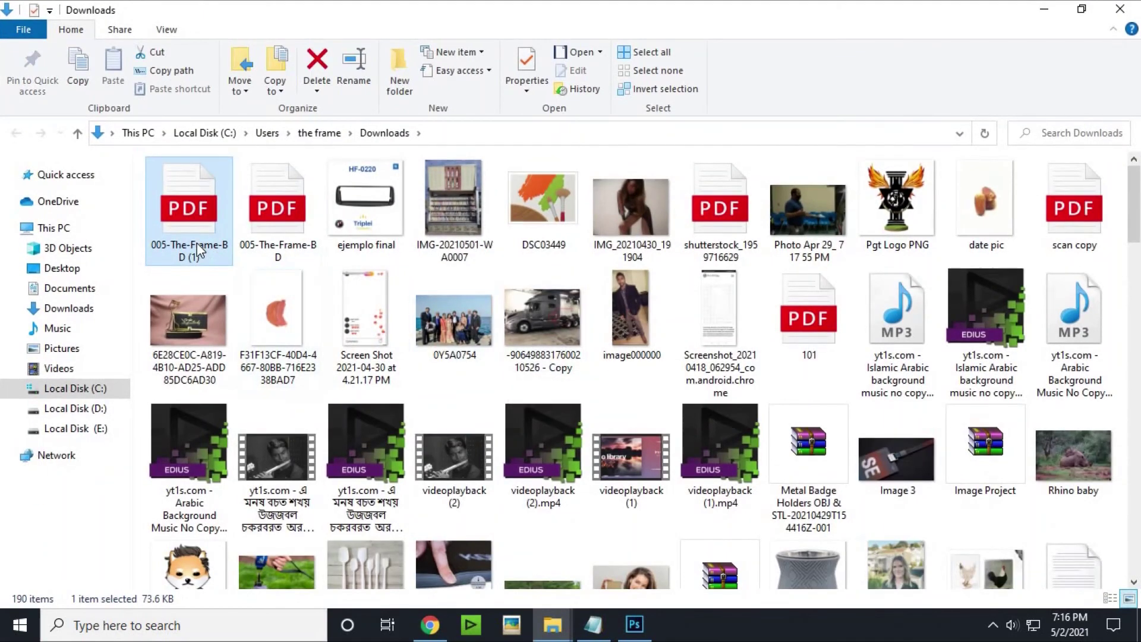
right_click(197, 243)
left_click(256, 121)
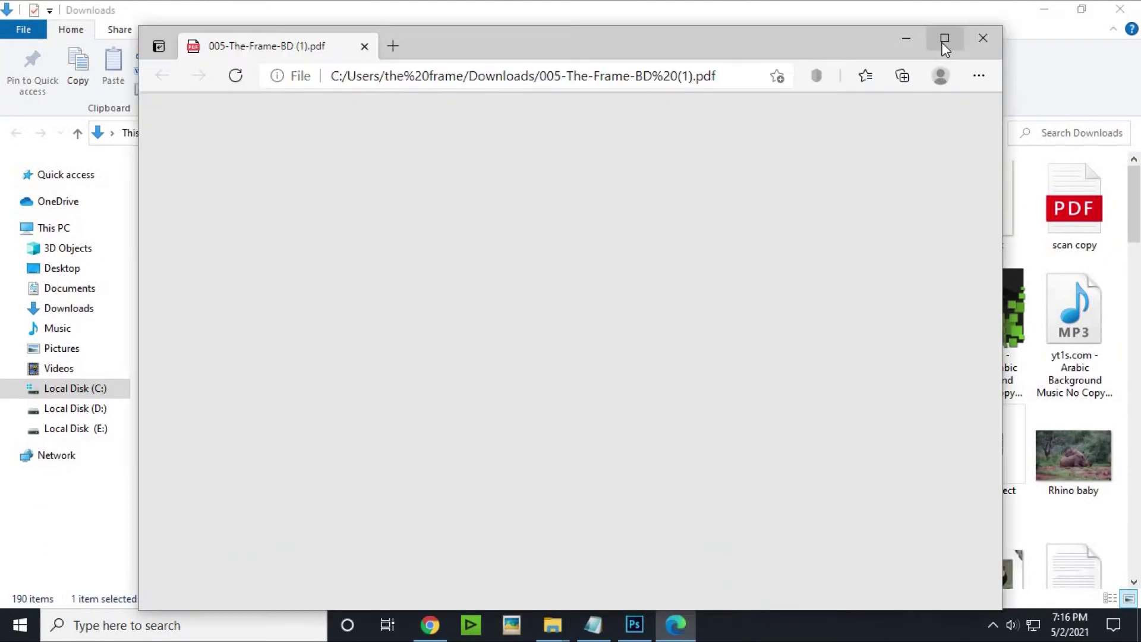